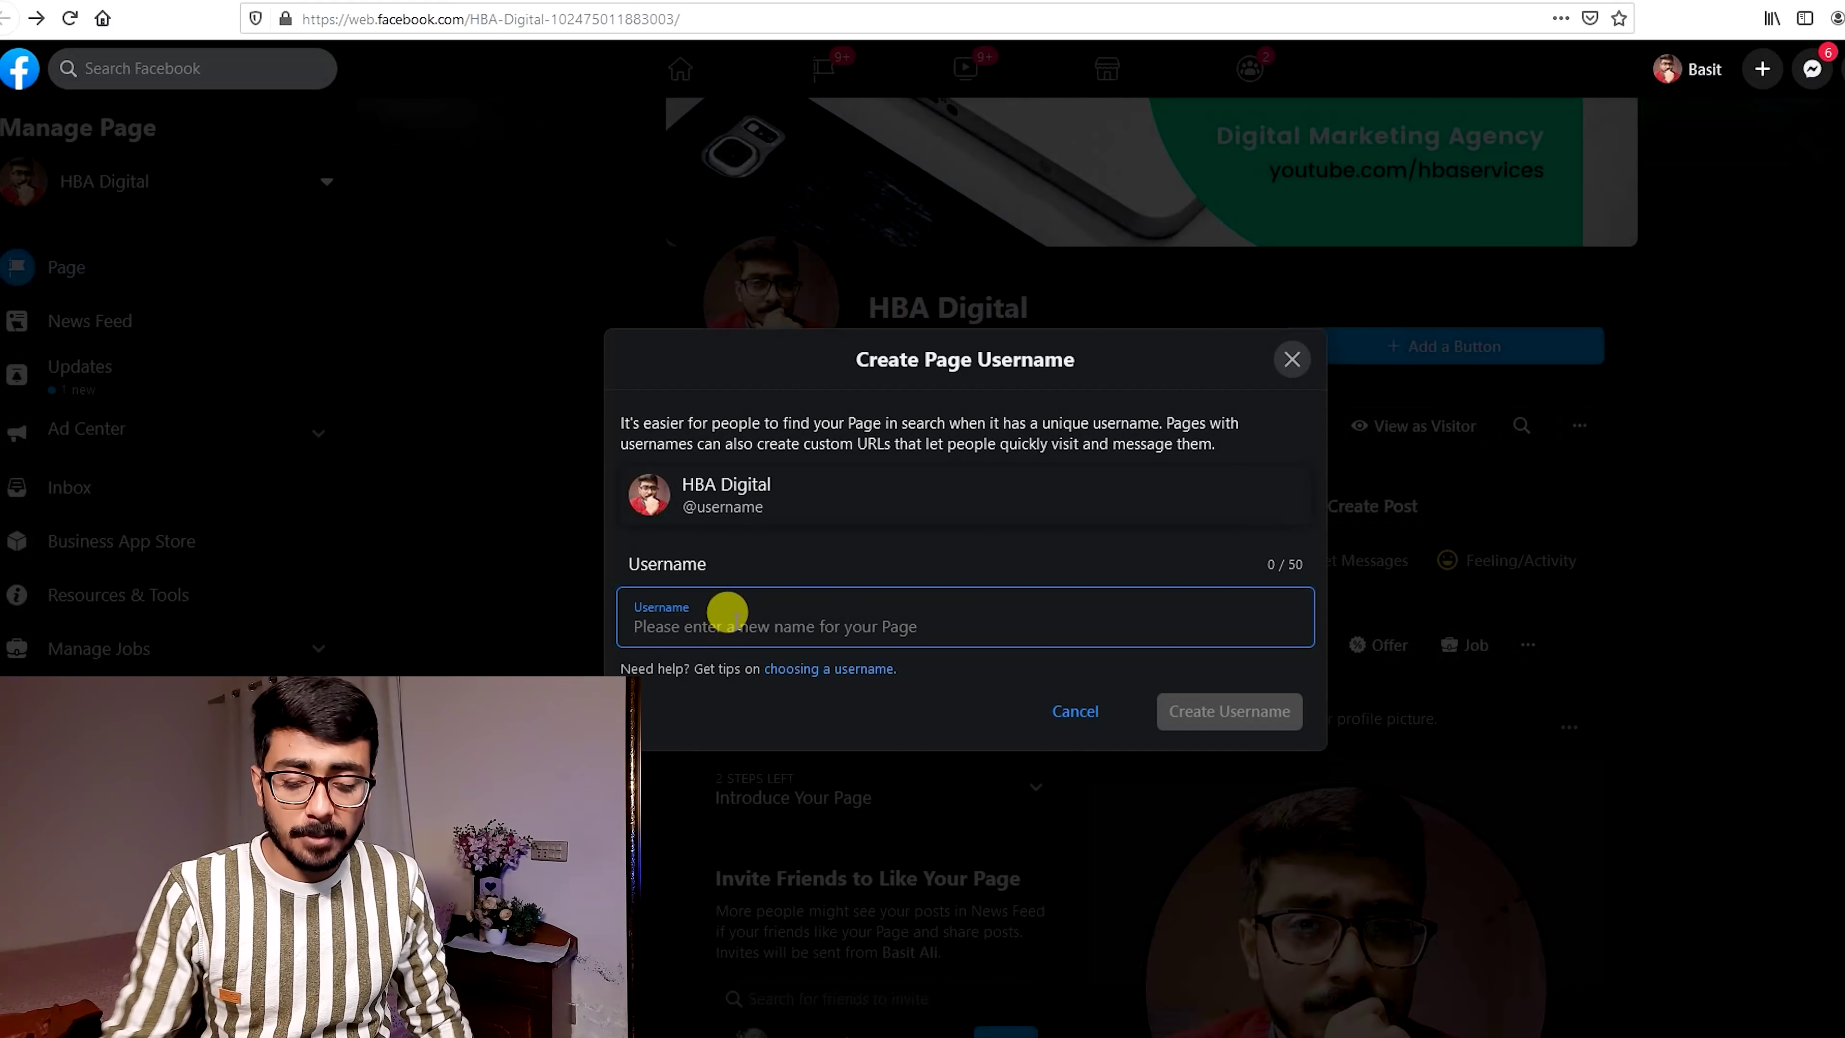
Create the username HBADIGITAL for the HBA Digital page and reload the page.
text(HBAD)
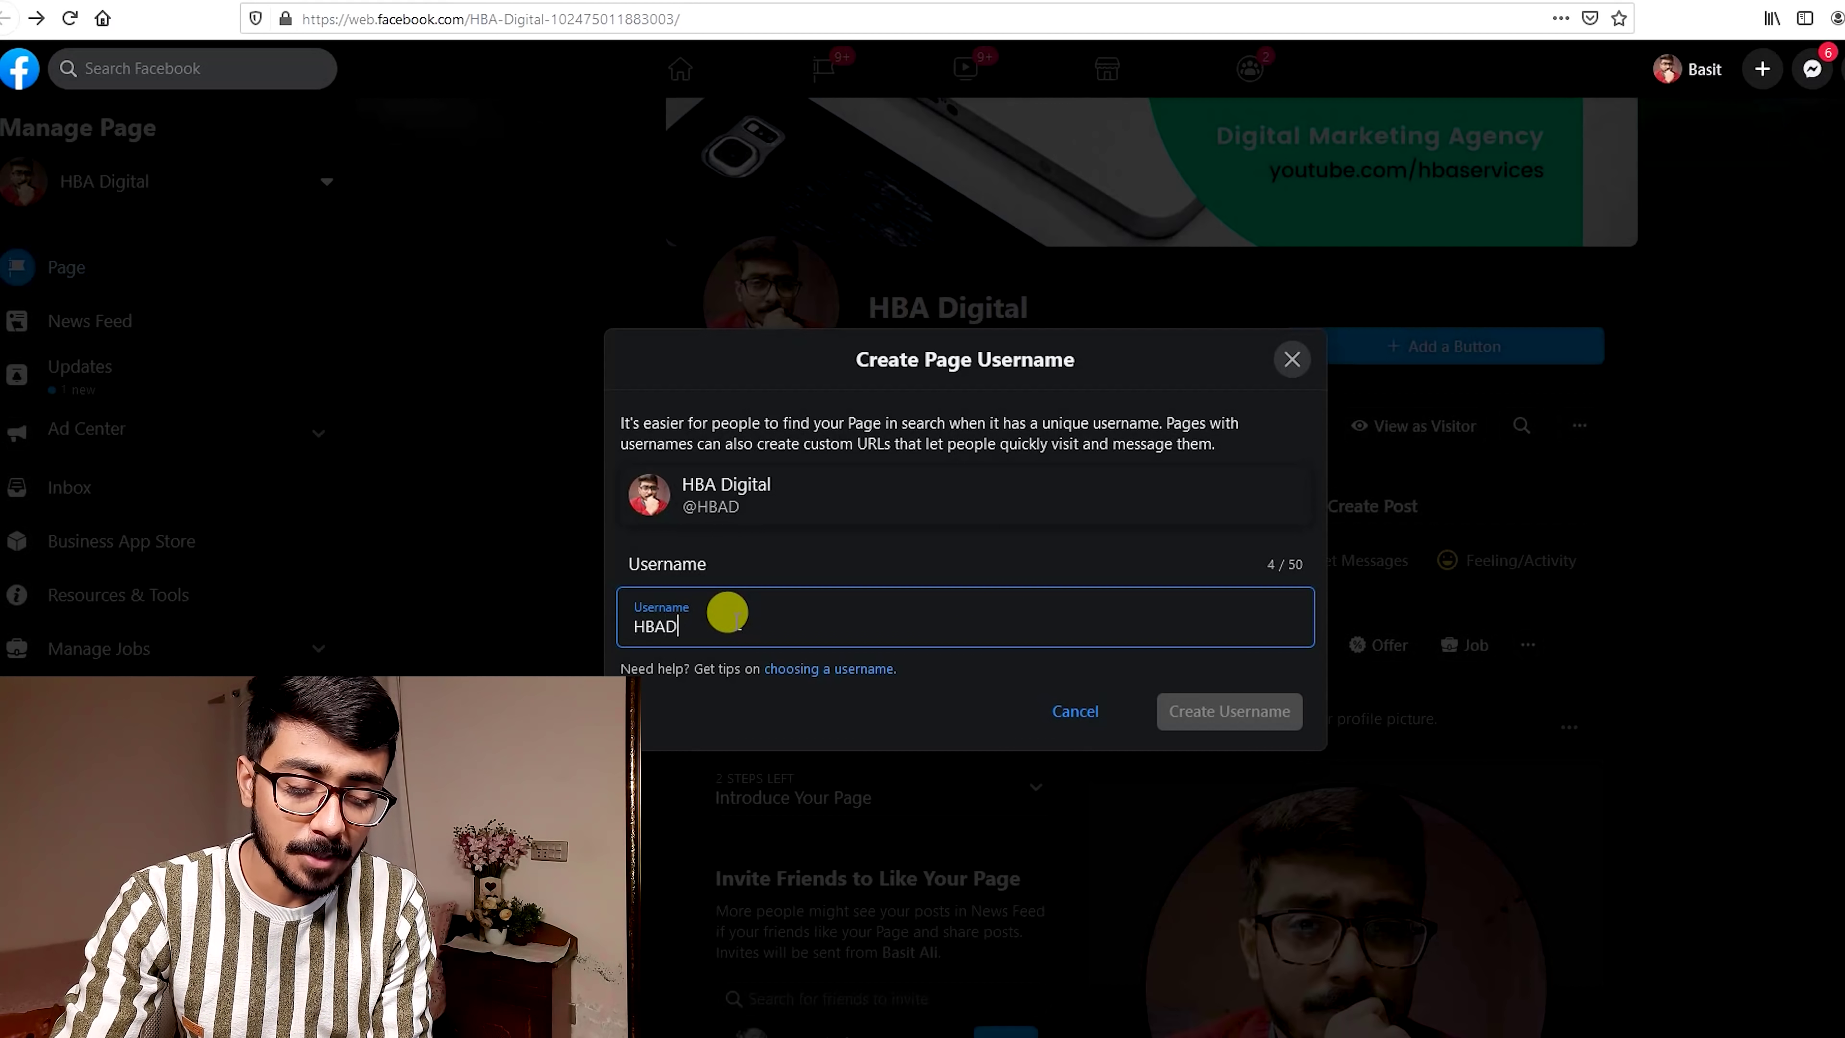
text(IGITAL)
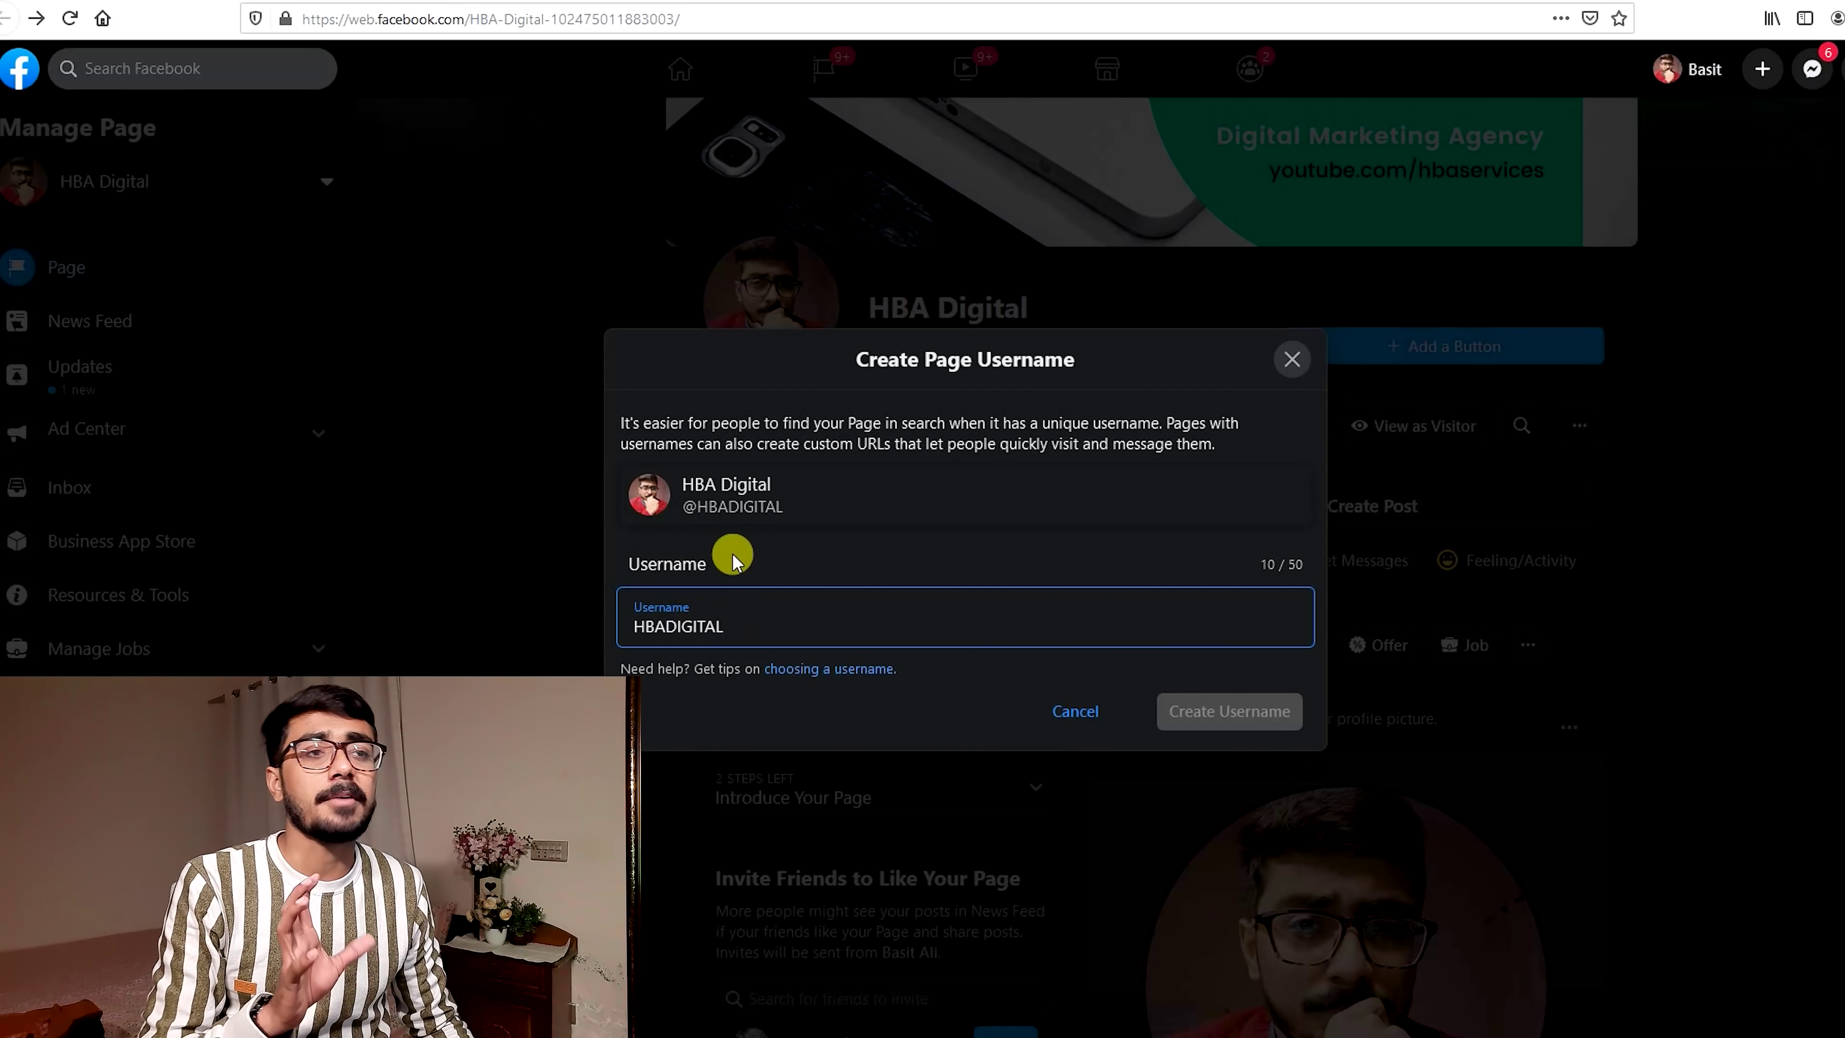
click(1032, 567)
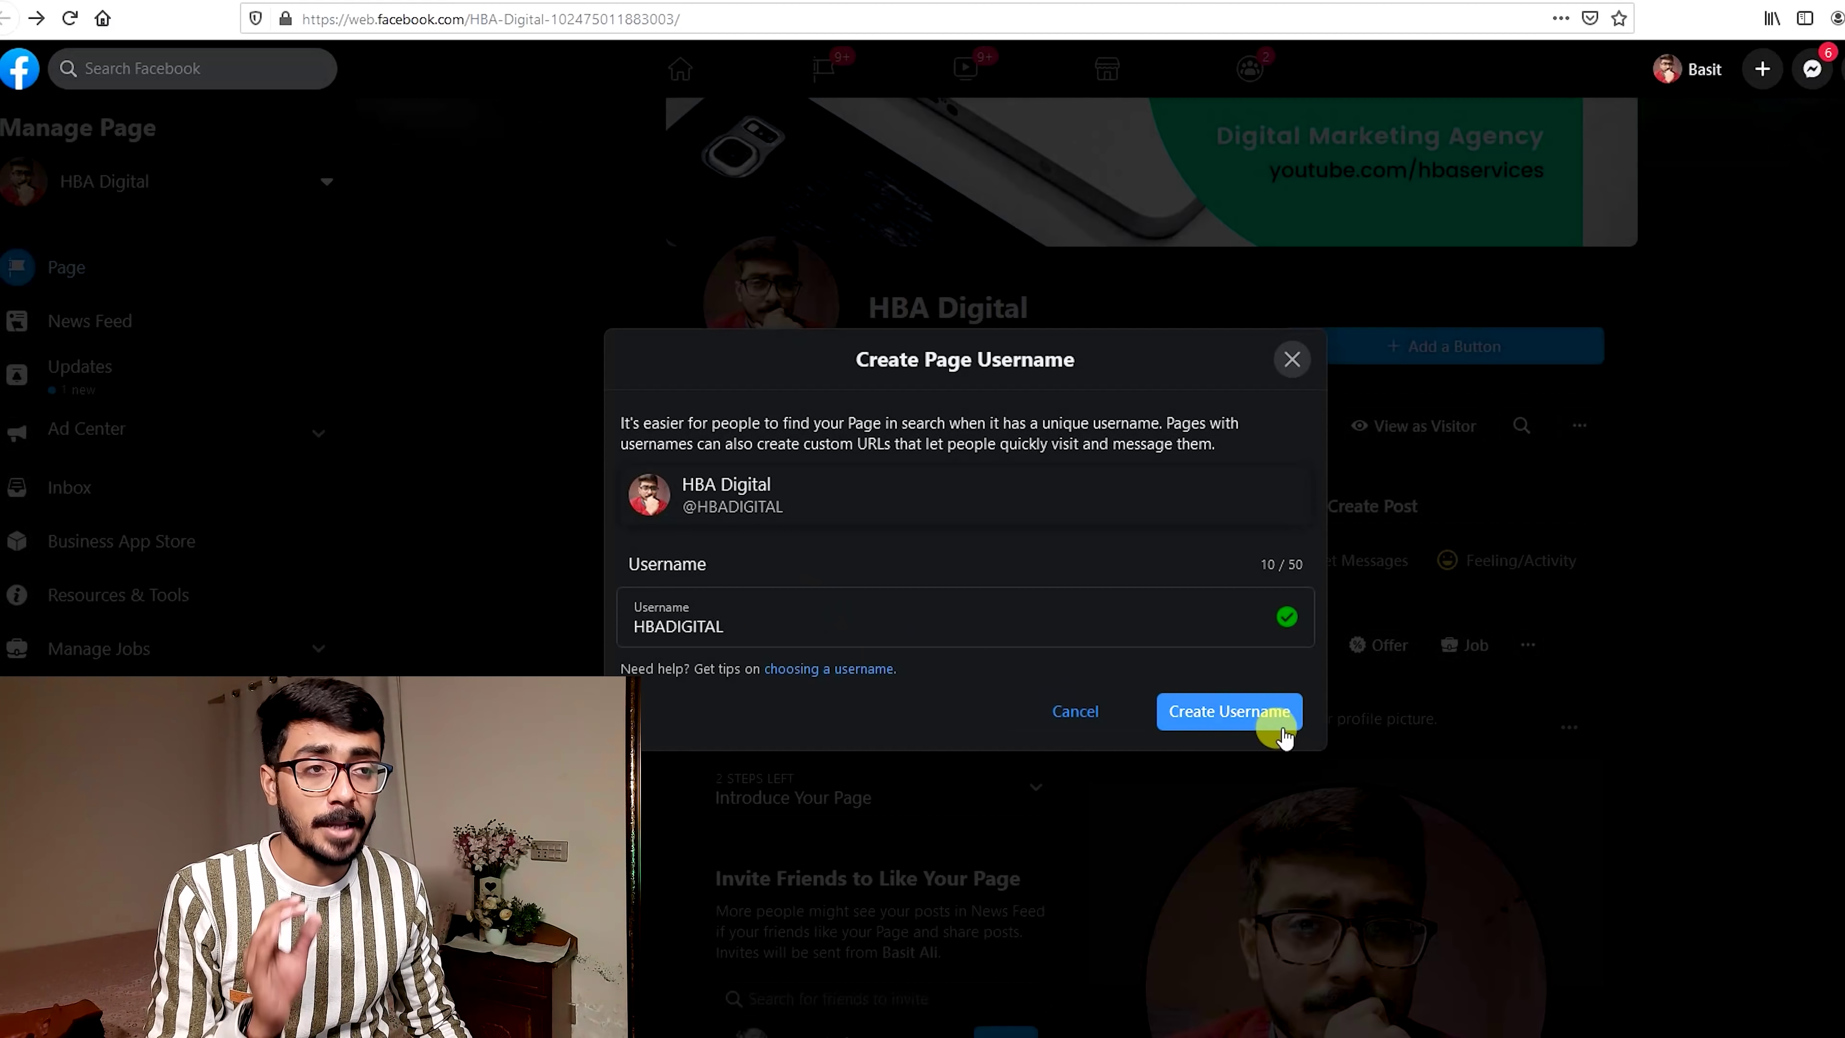
click(1245, 716)
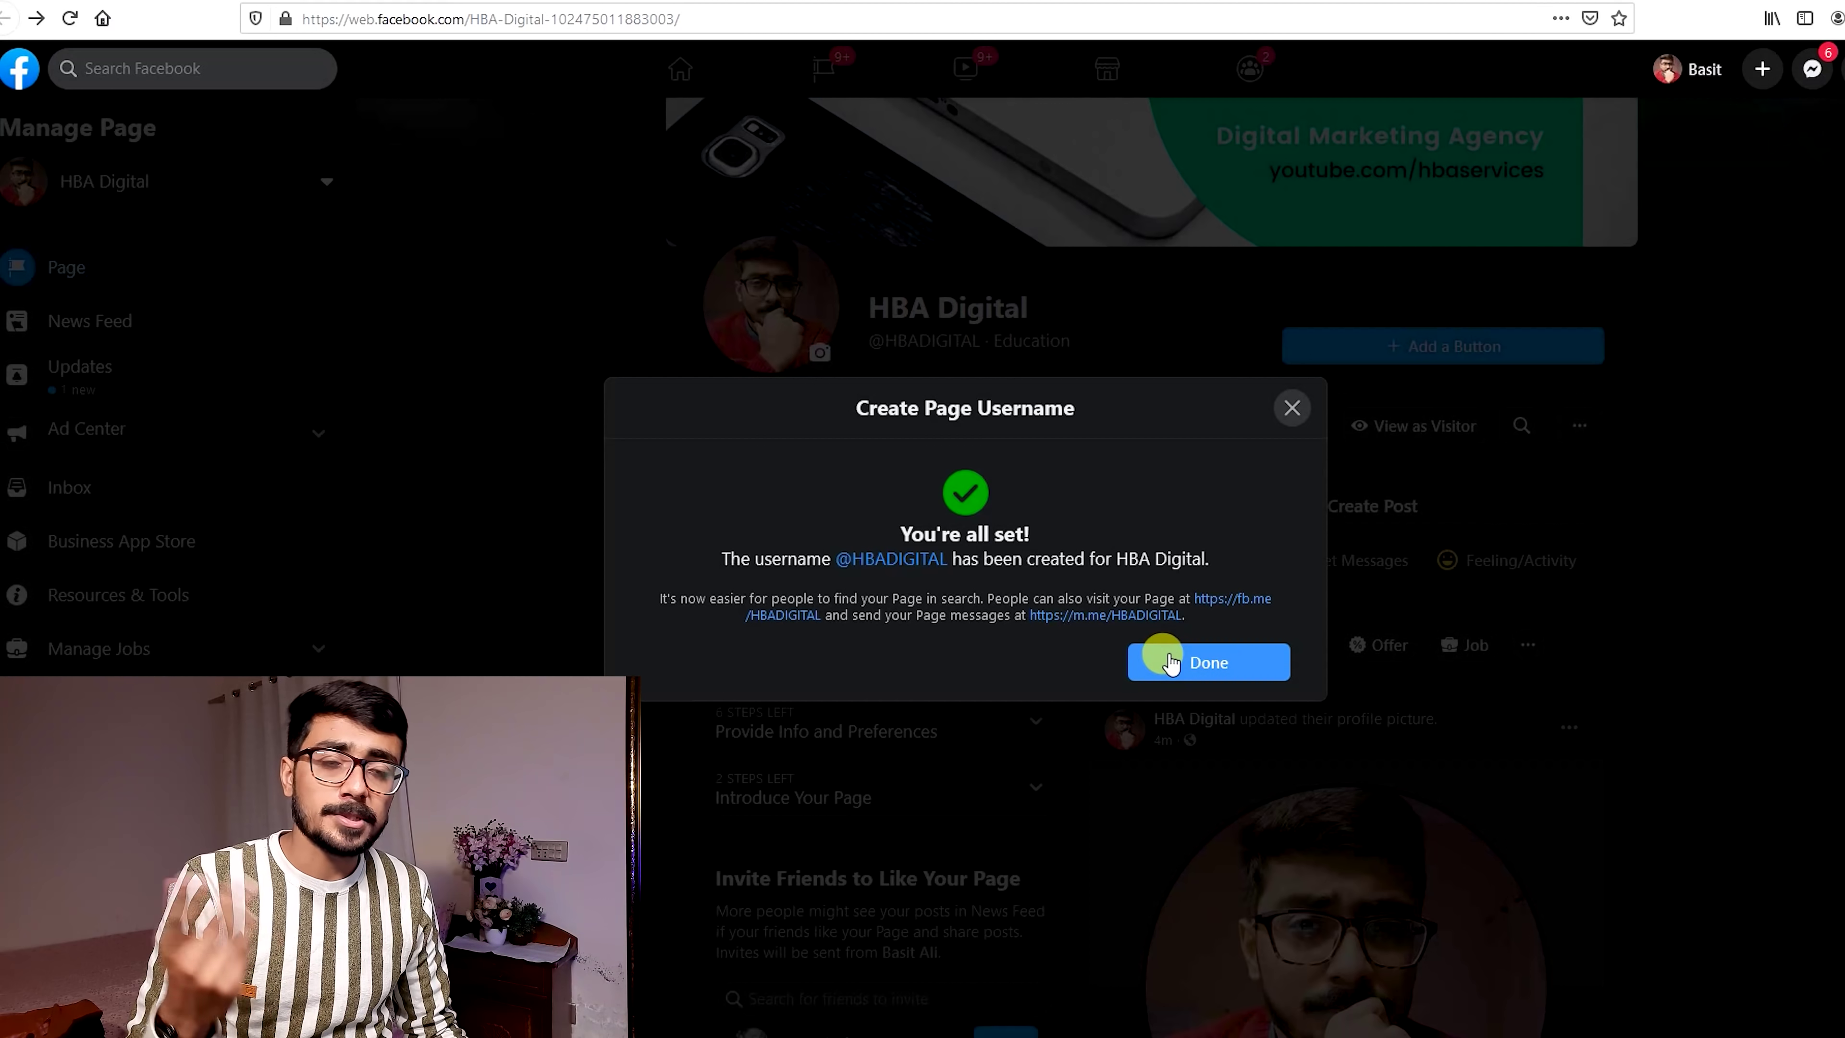
click(1203, 664)
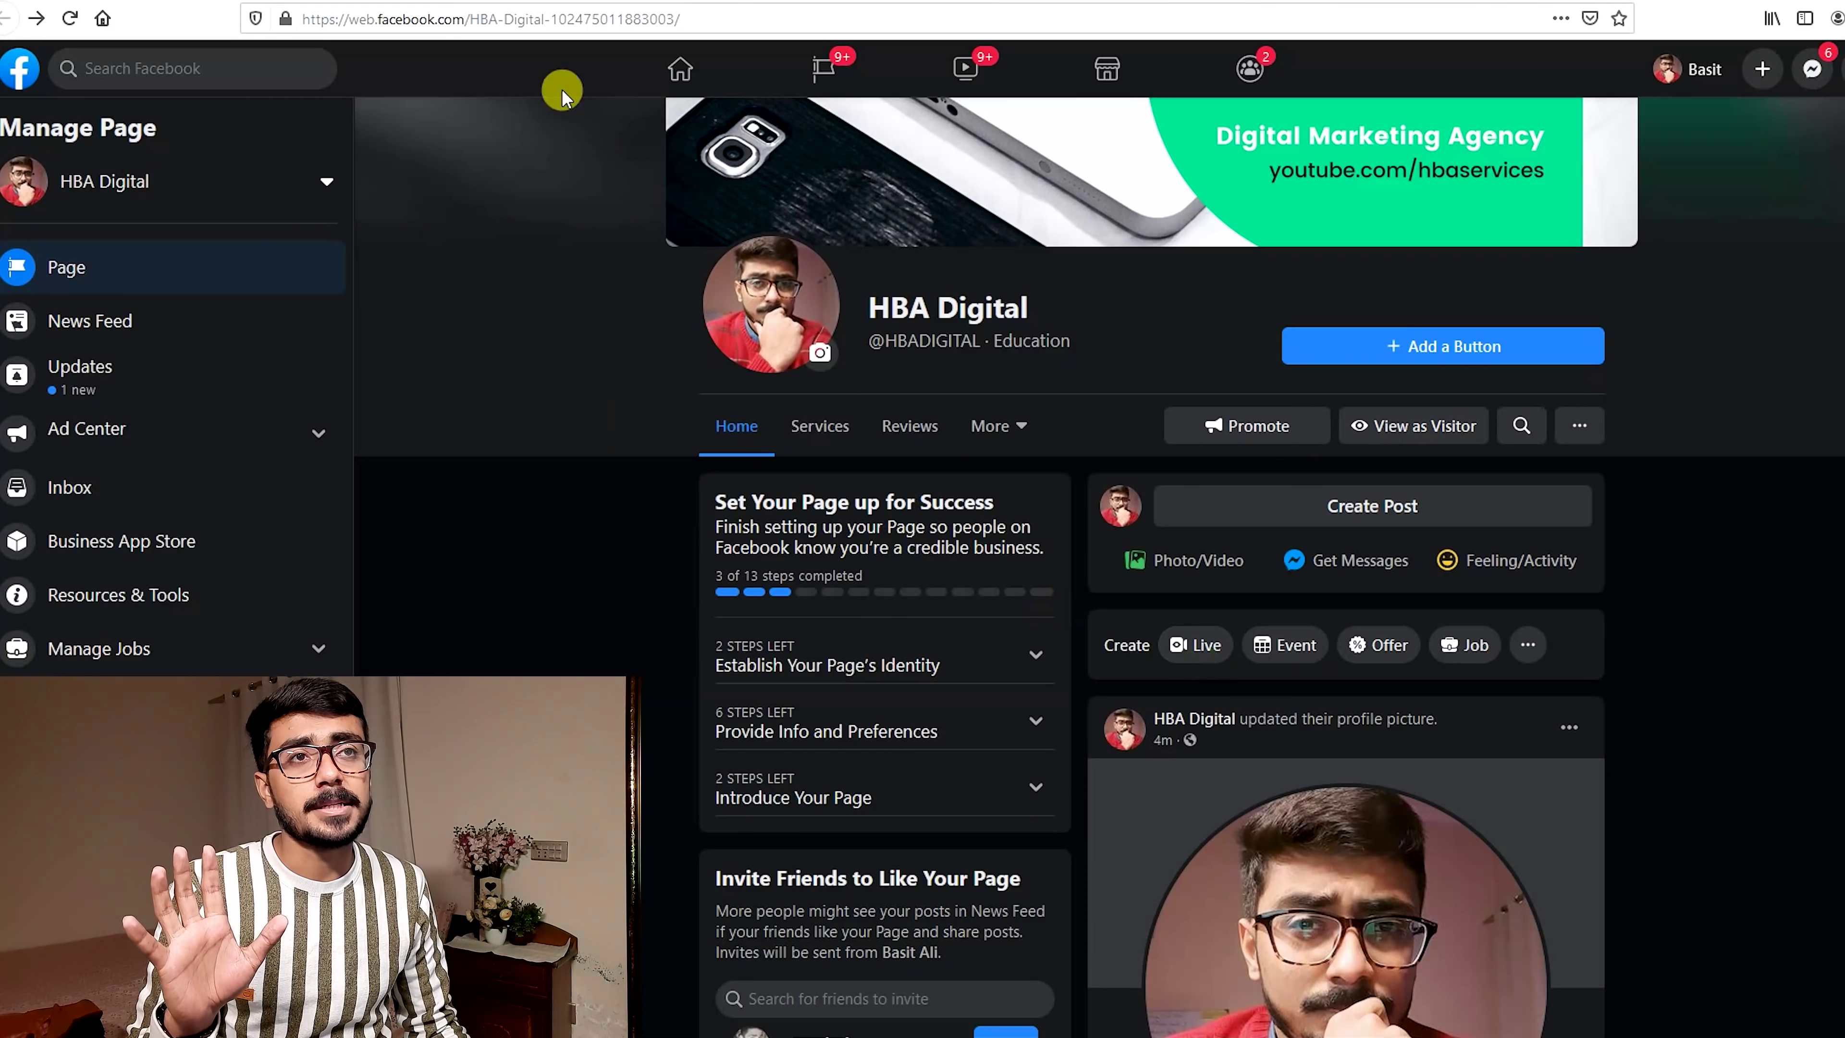
click(73, 19)
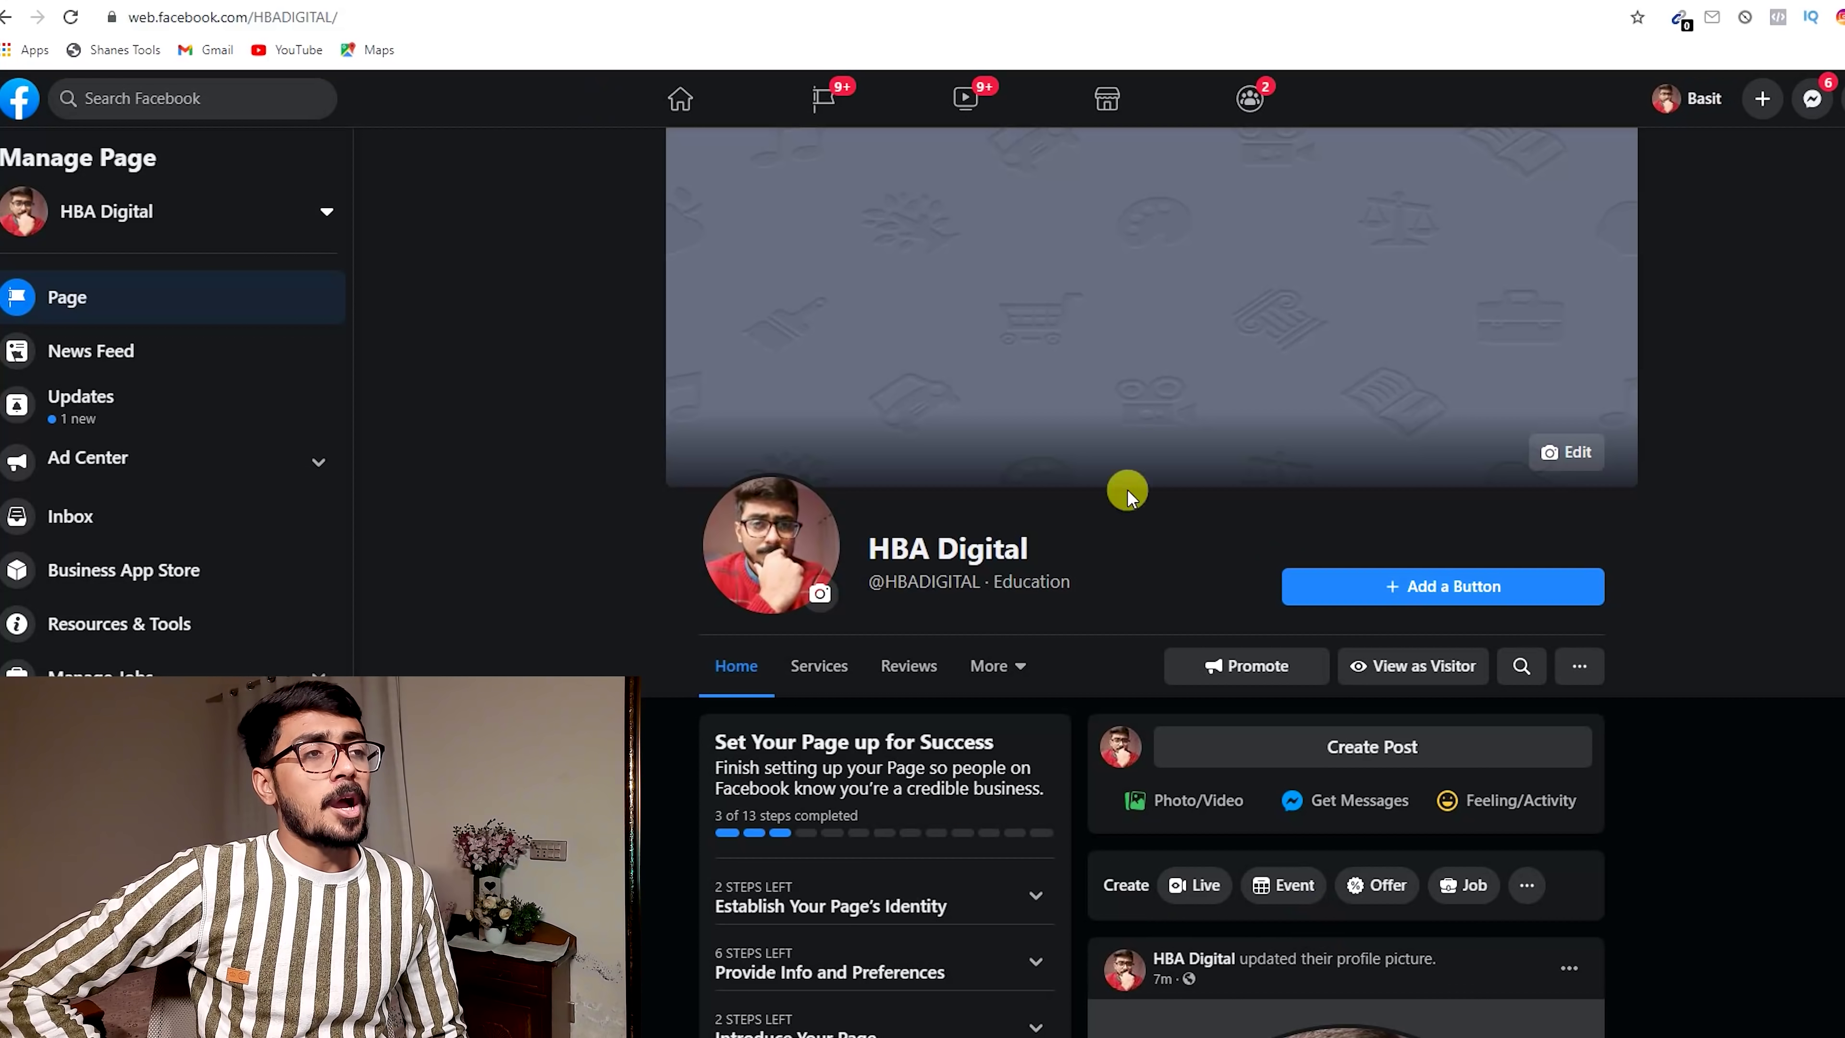
Open the page info for editing from the About section and look over the general description and categories.
scroll(989, 577, down, 5)
scroll(892, 442, up, 1)
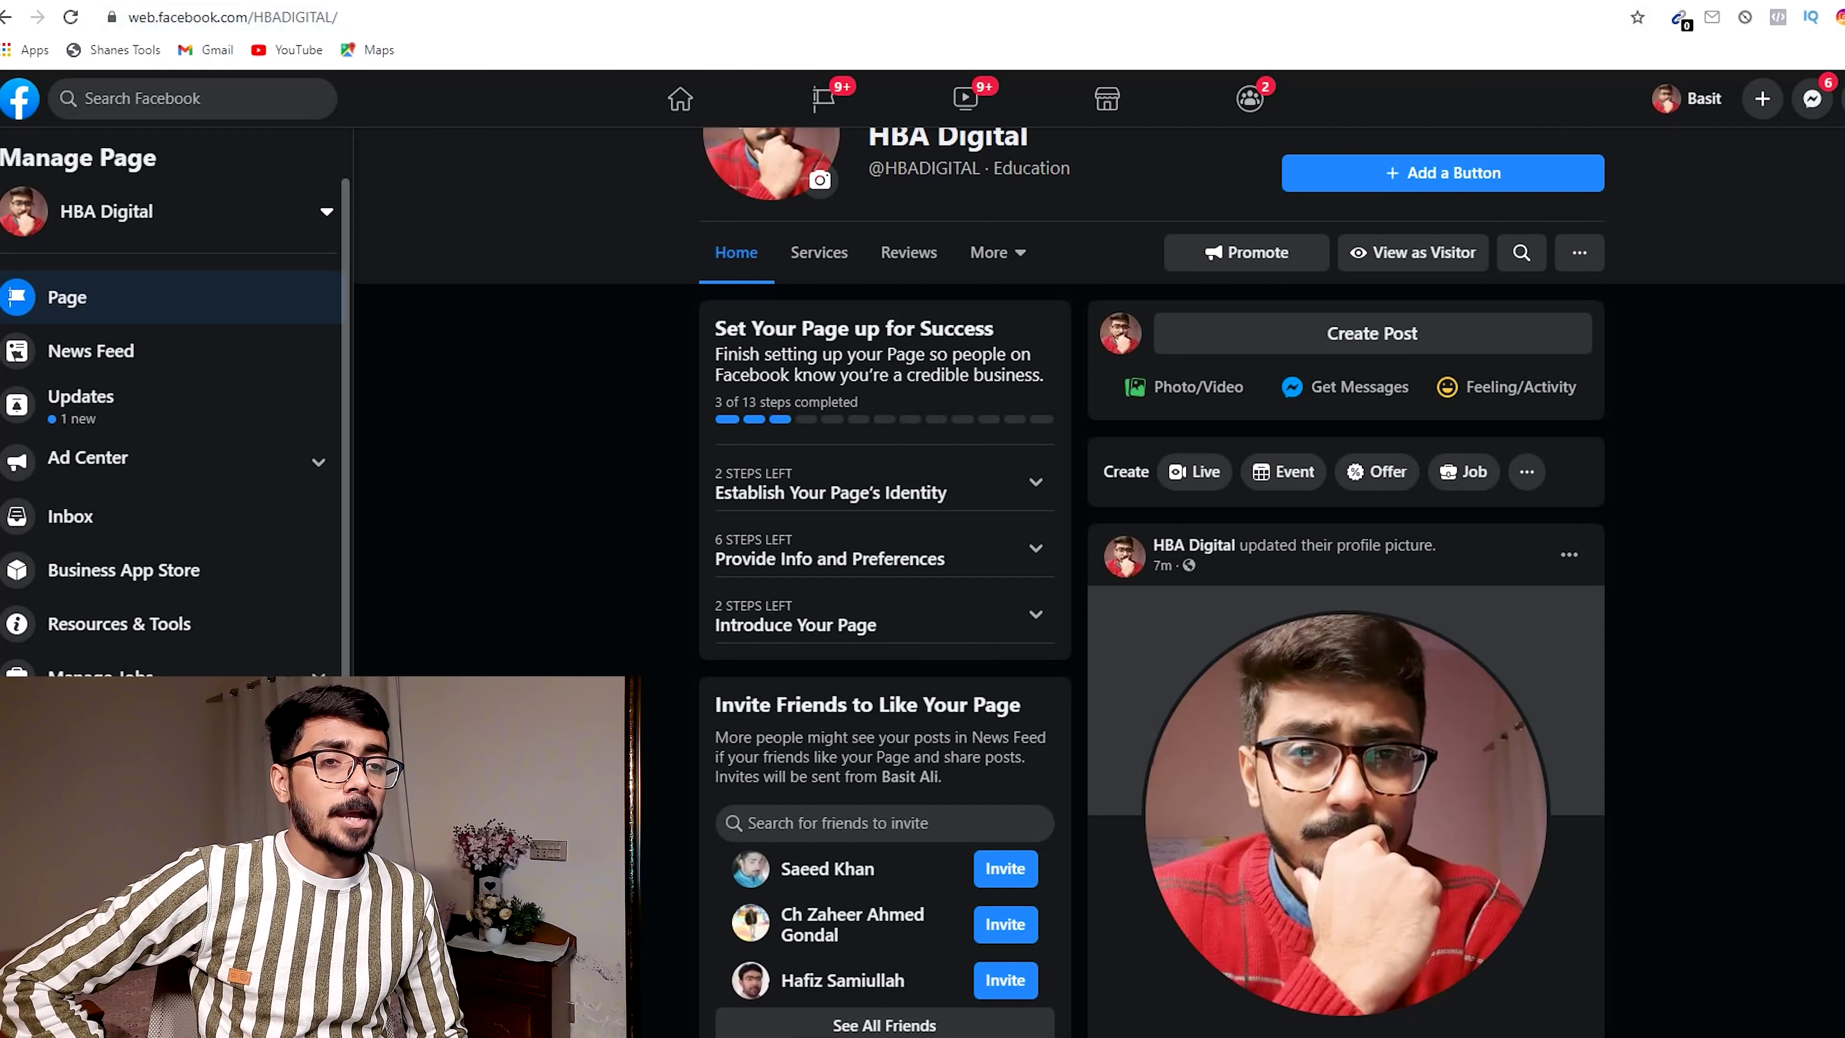
scroll(869, 754, down, 20)
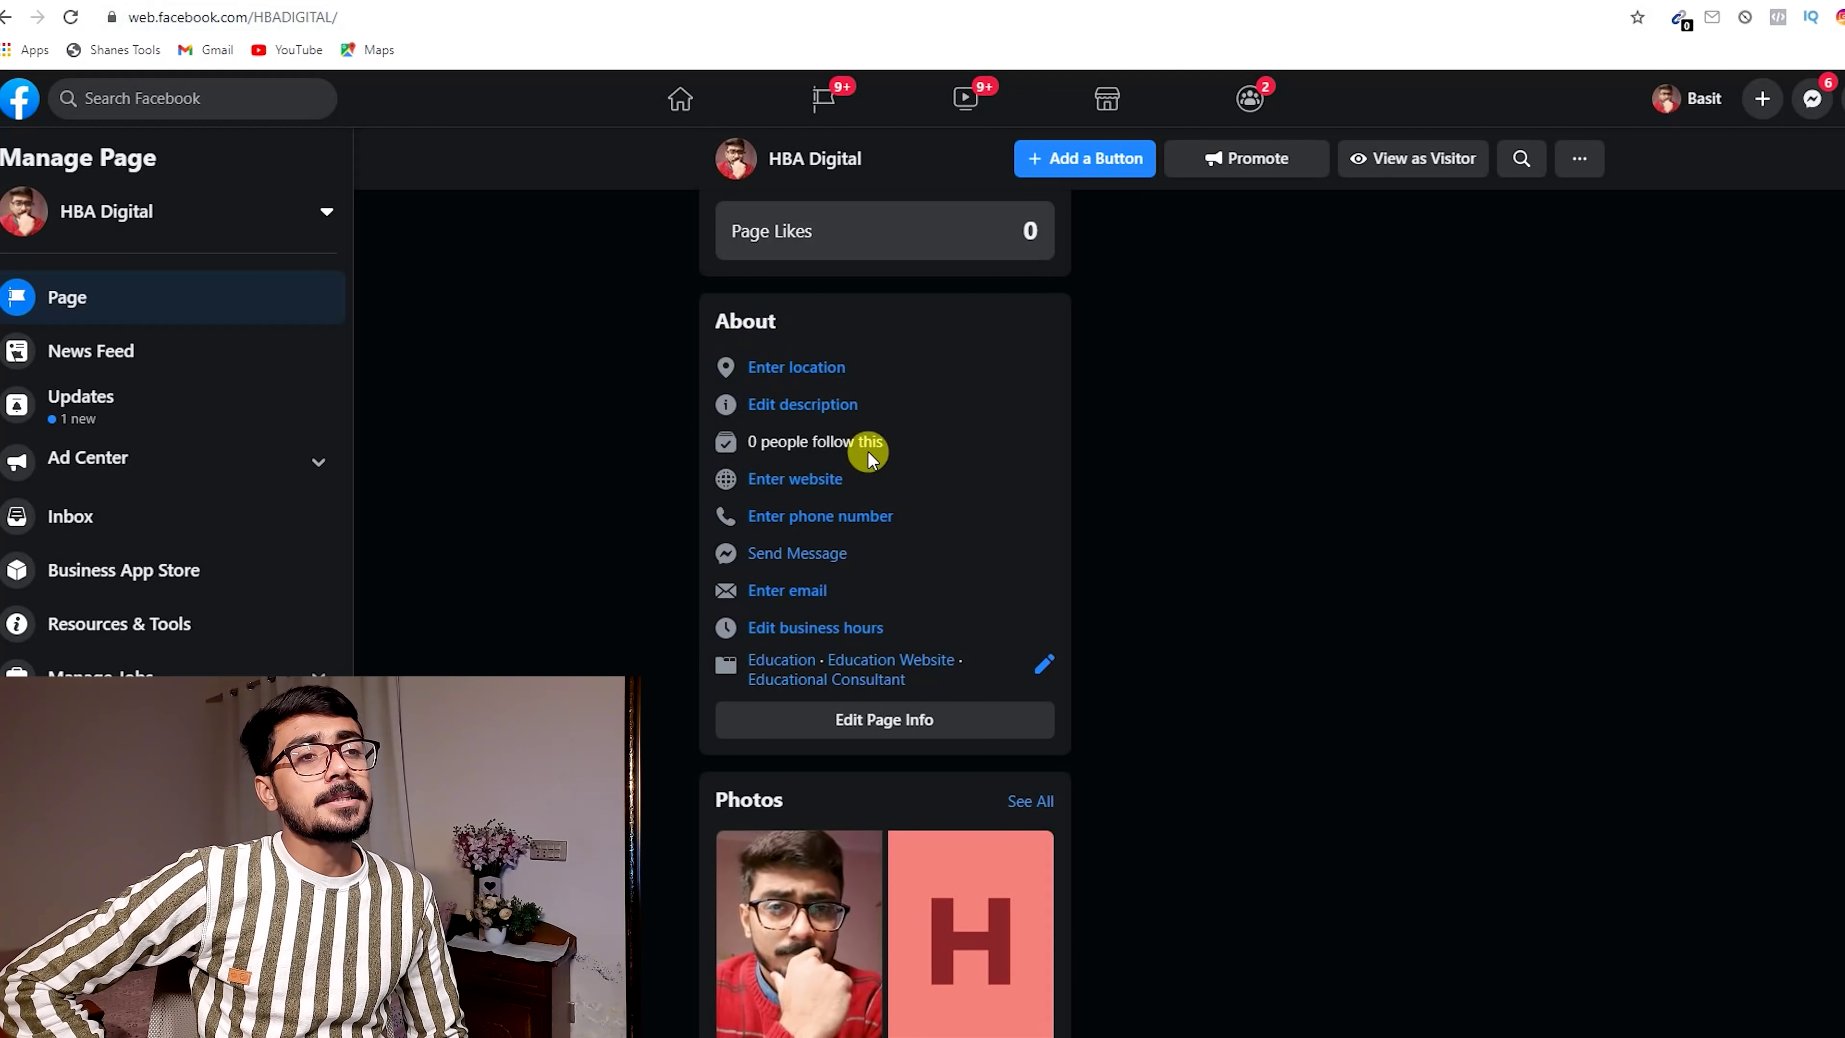
click(874, 734)
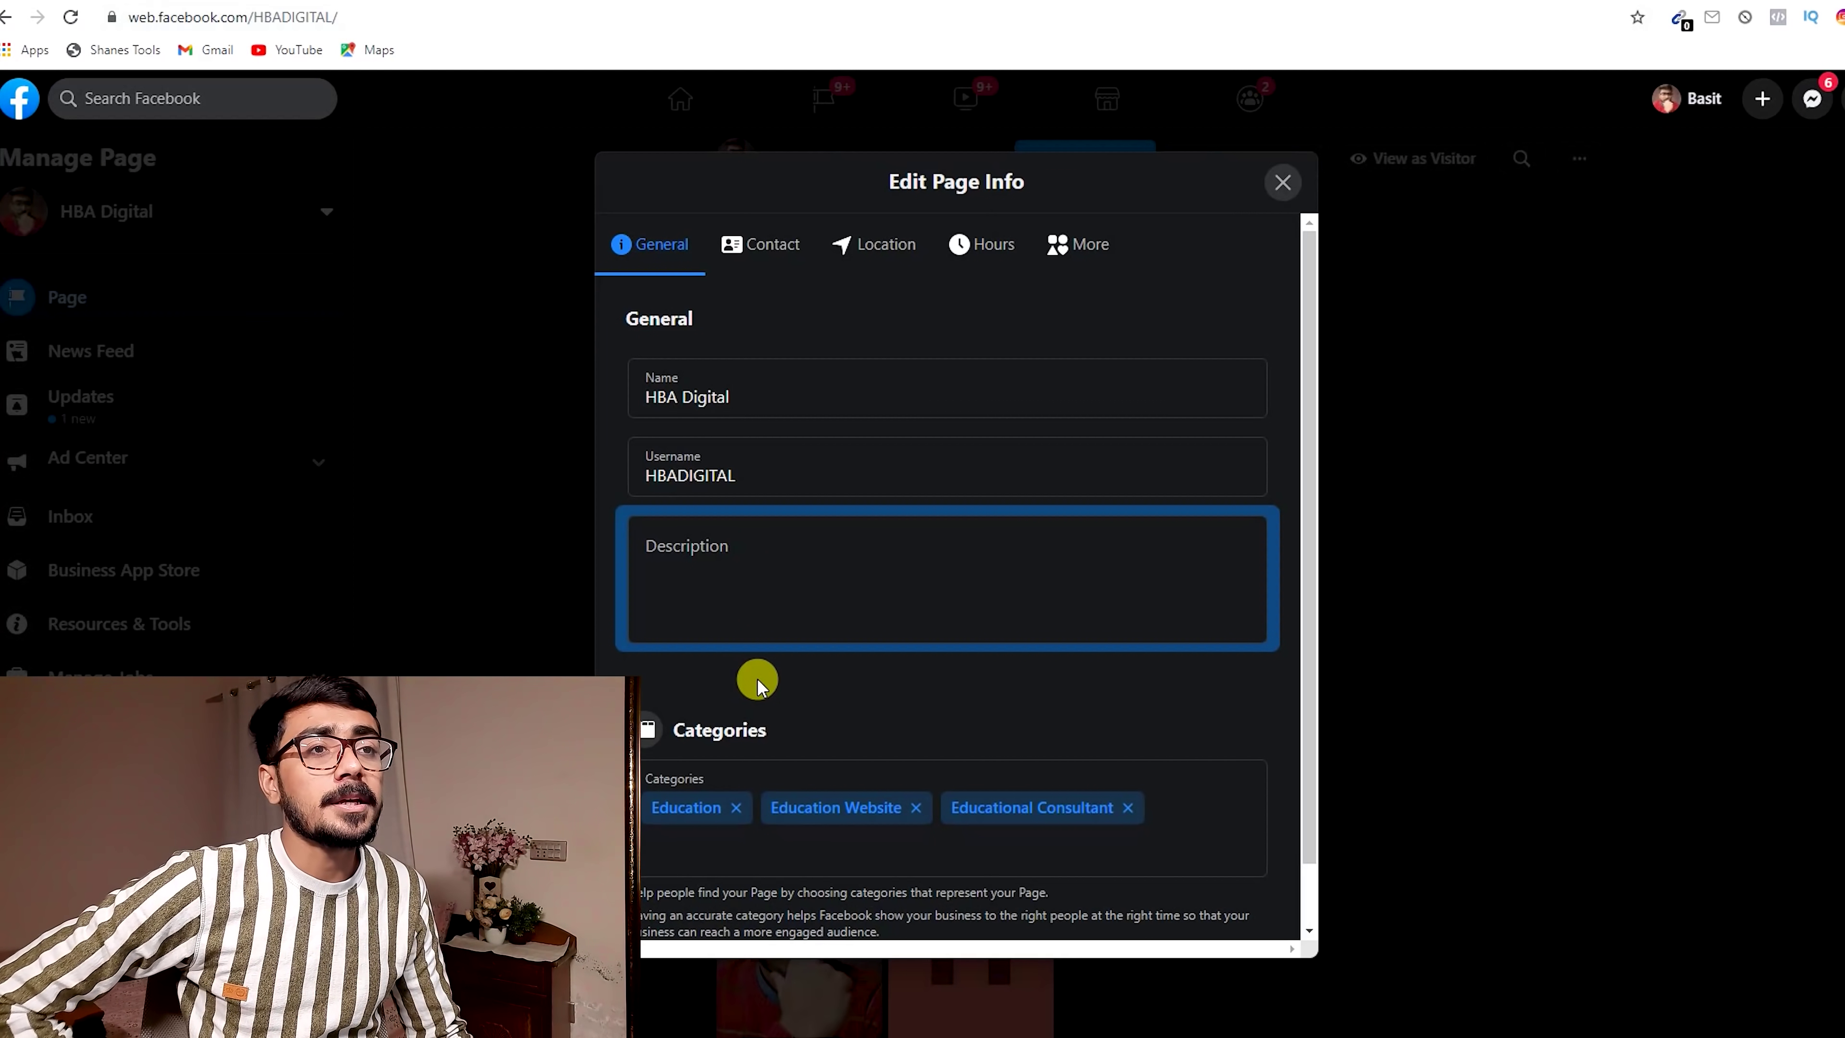
click(793, 580)
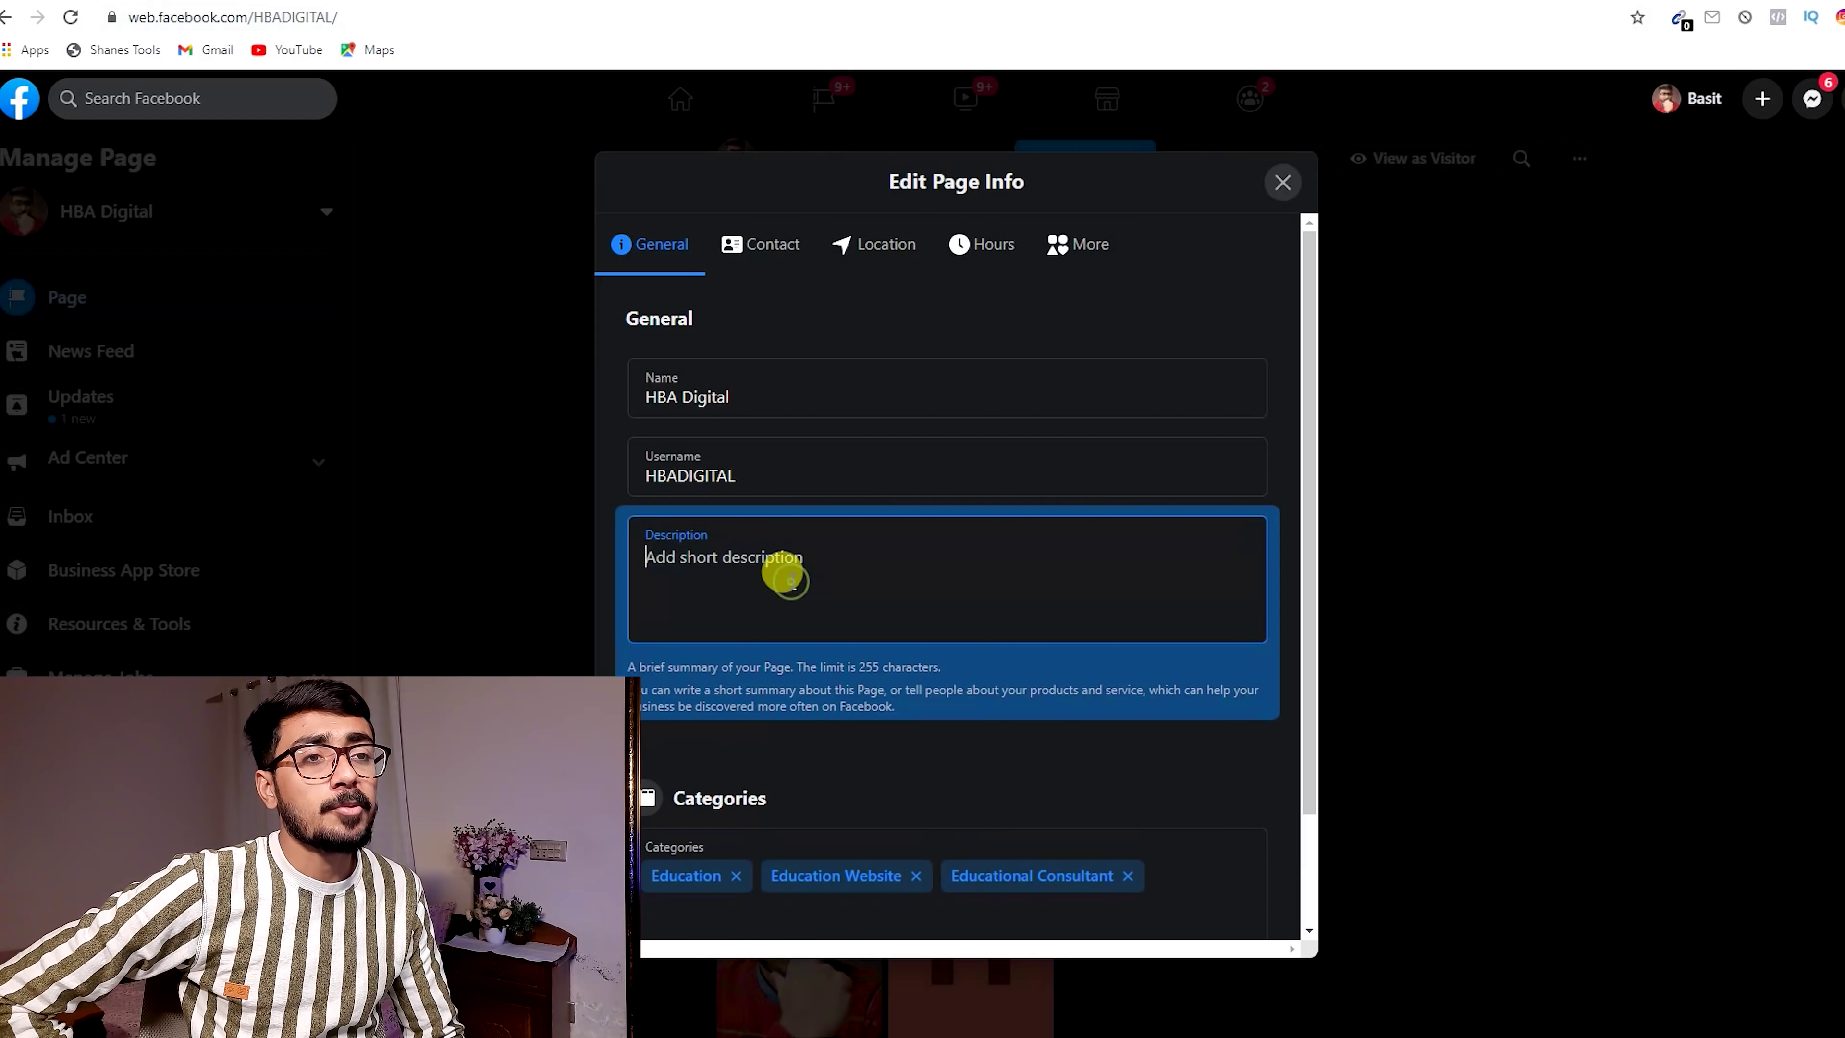
scroll(753, 565, down, 2)
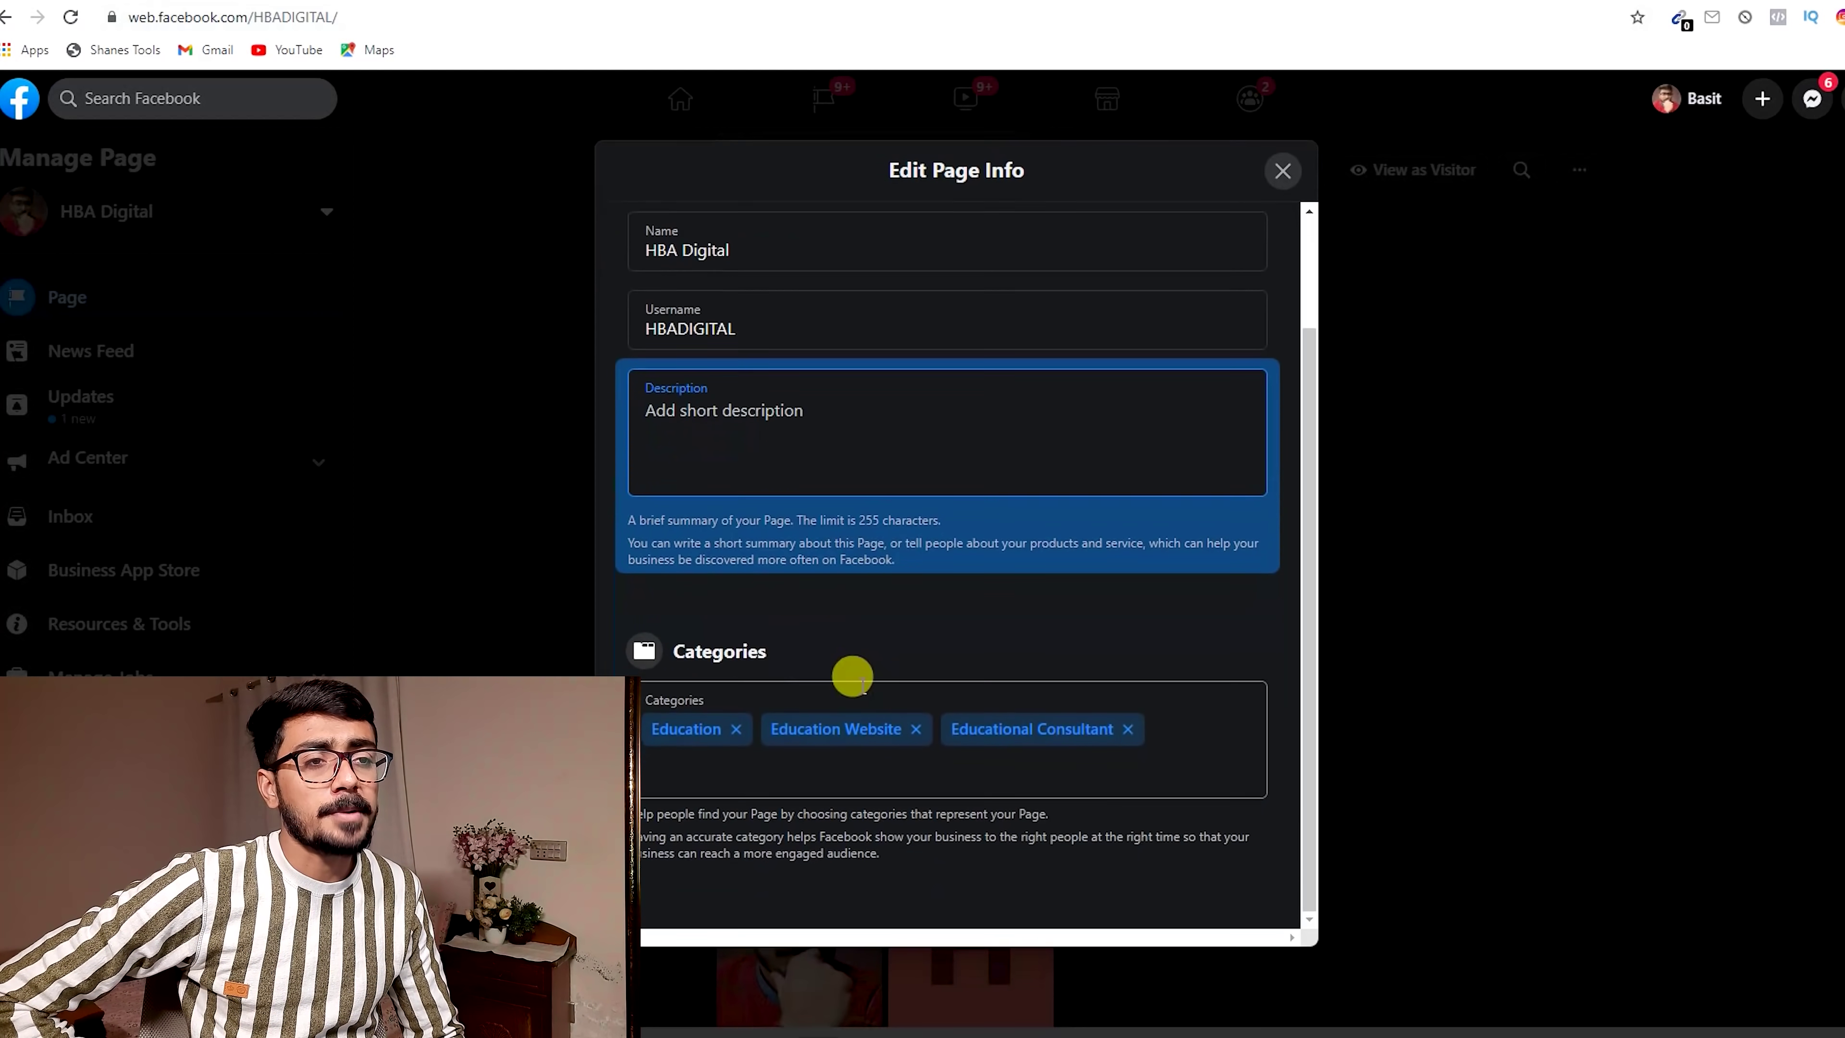
click(812, 558)
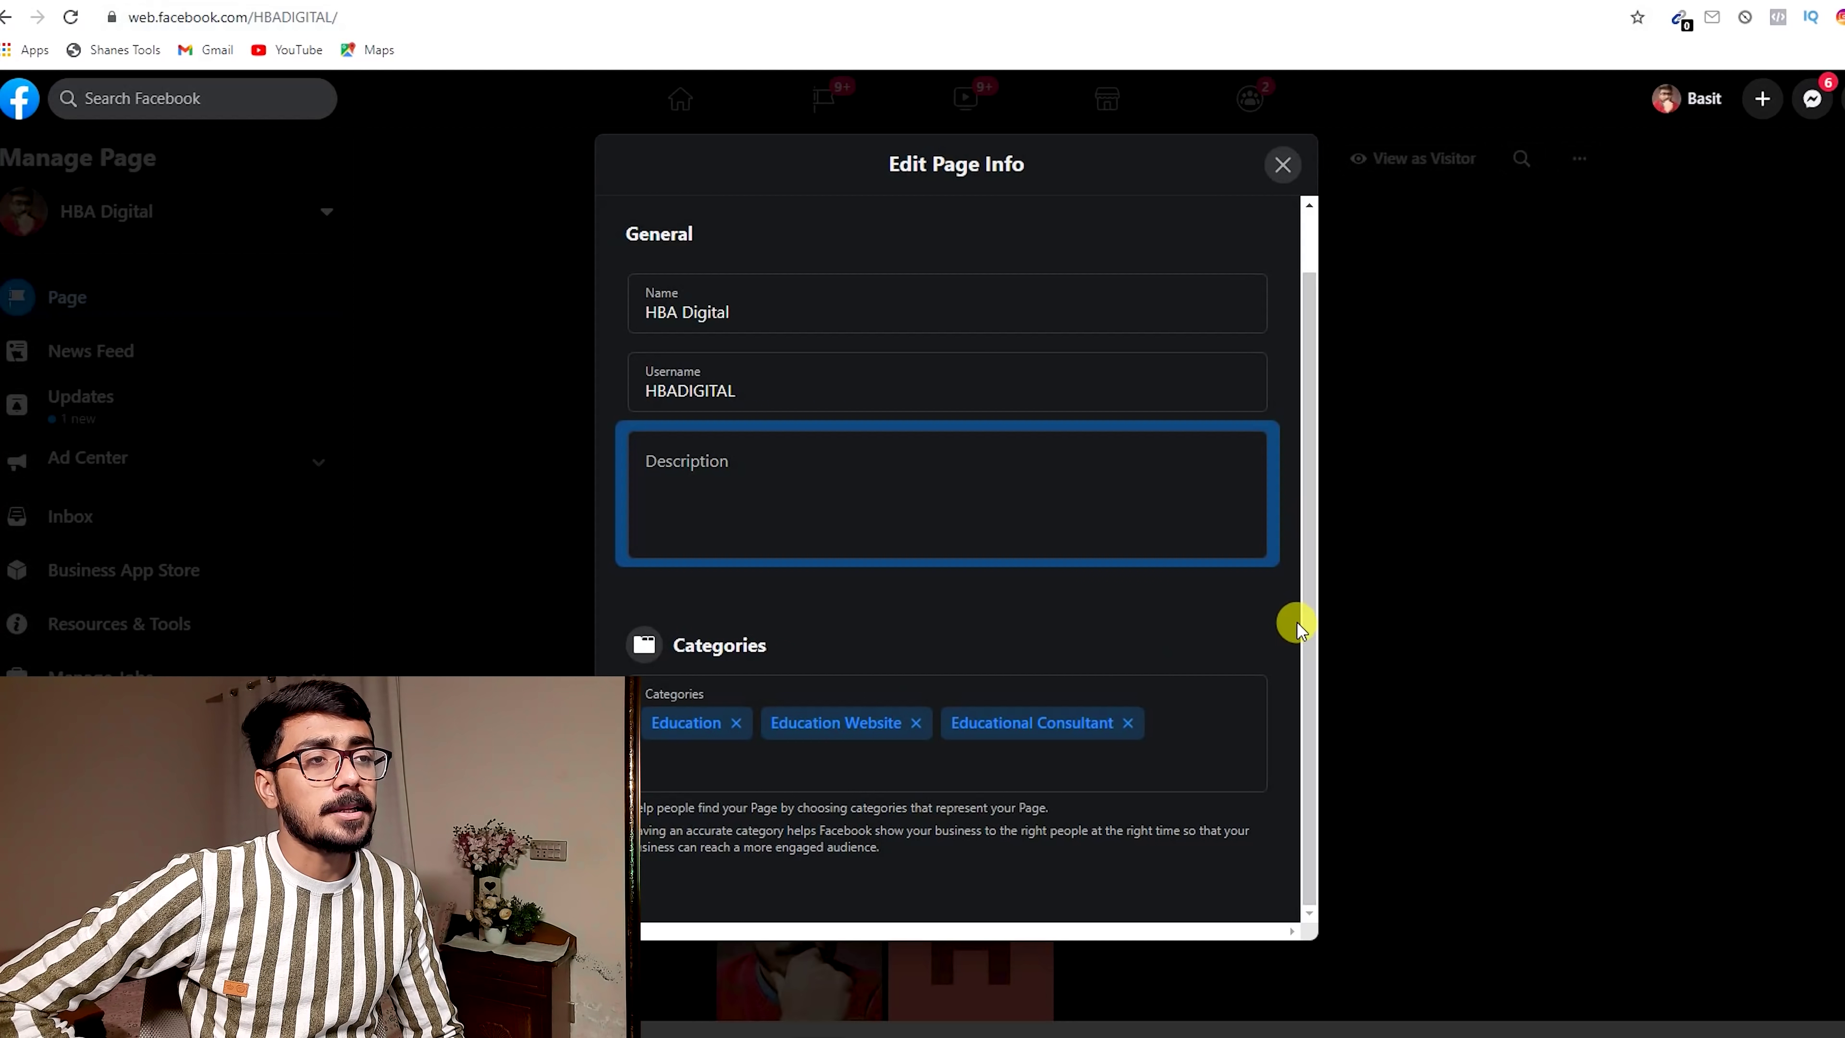
Mark in the contact info that the page has no phone number, no email and no website.
scroll(1293, 626, up, 1)
click(753, 239)
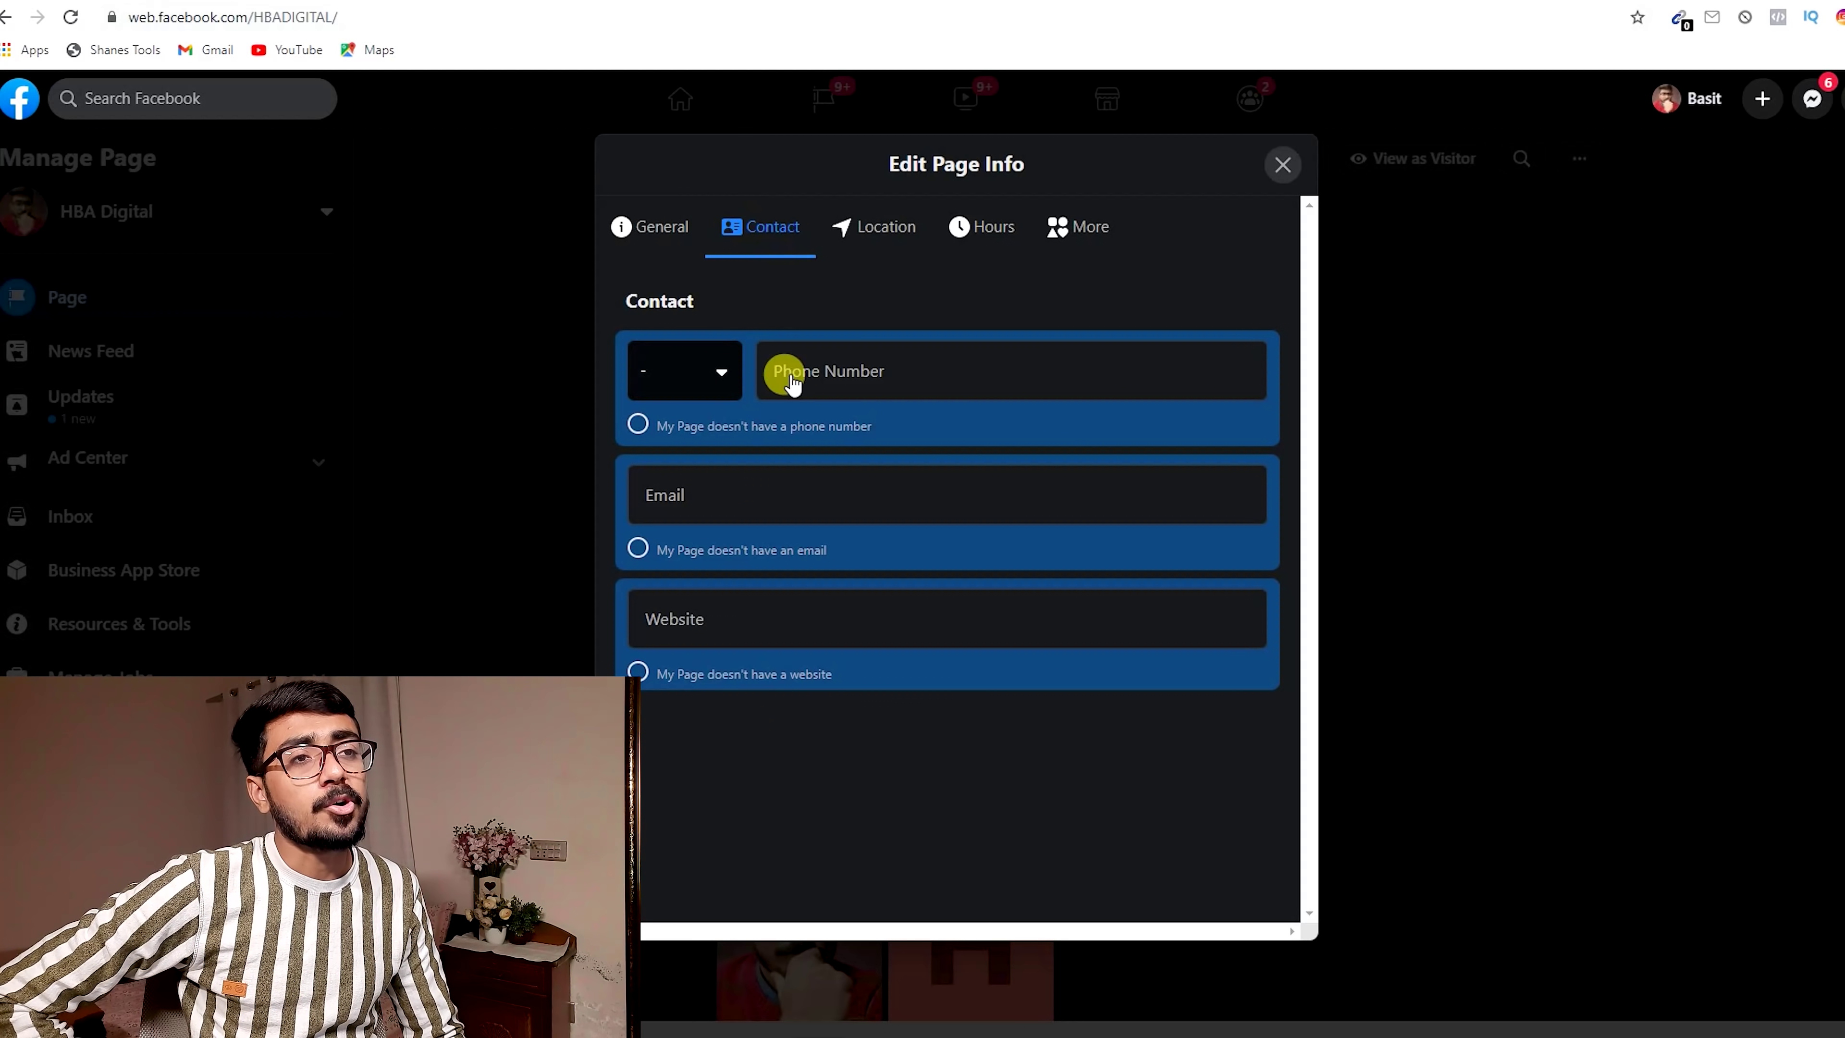
click(716, 387)
click(715, 387)
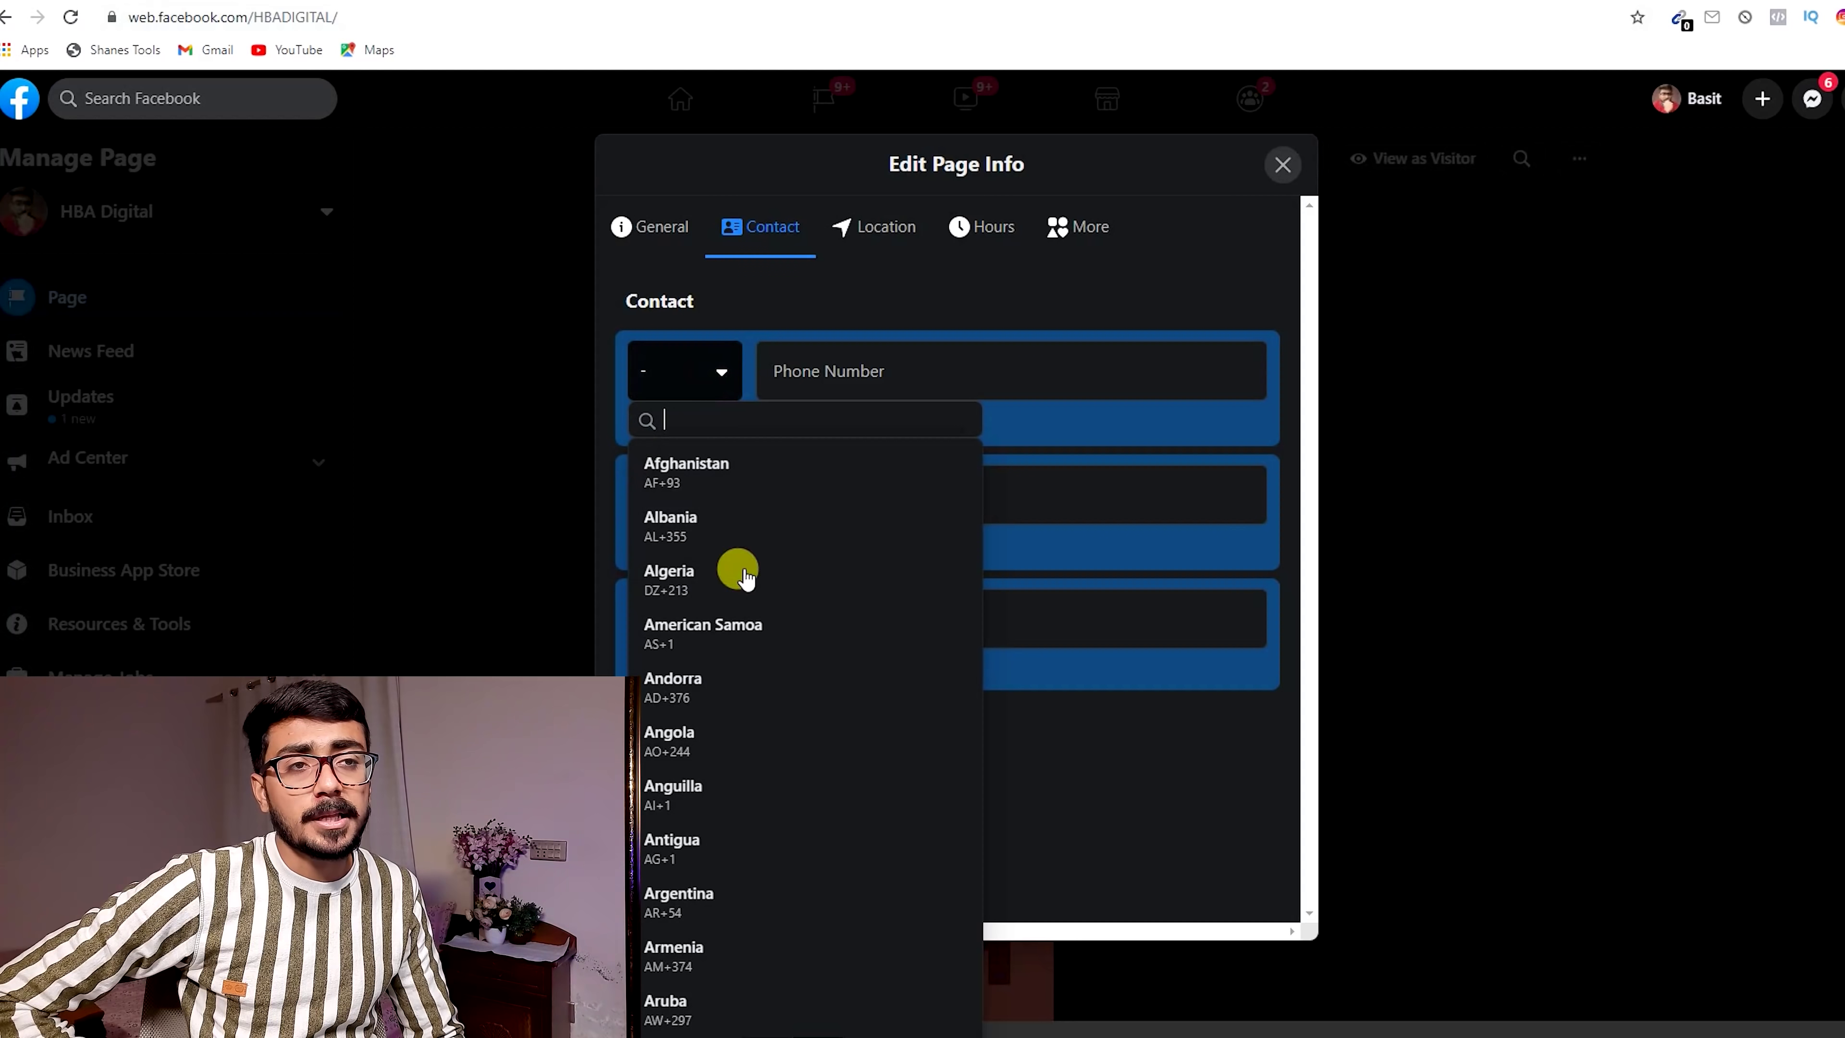
click(905, 379)
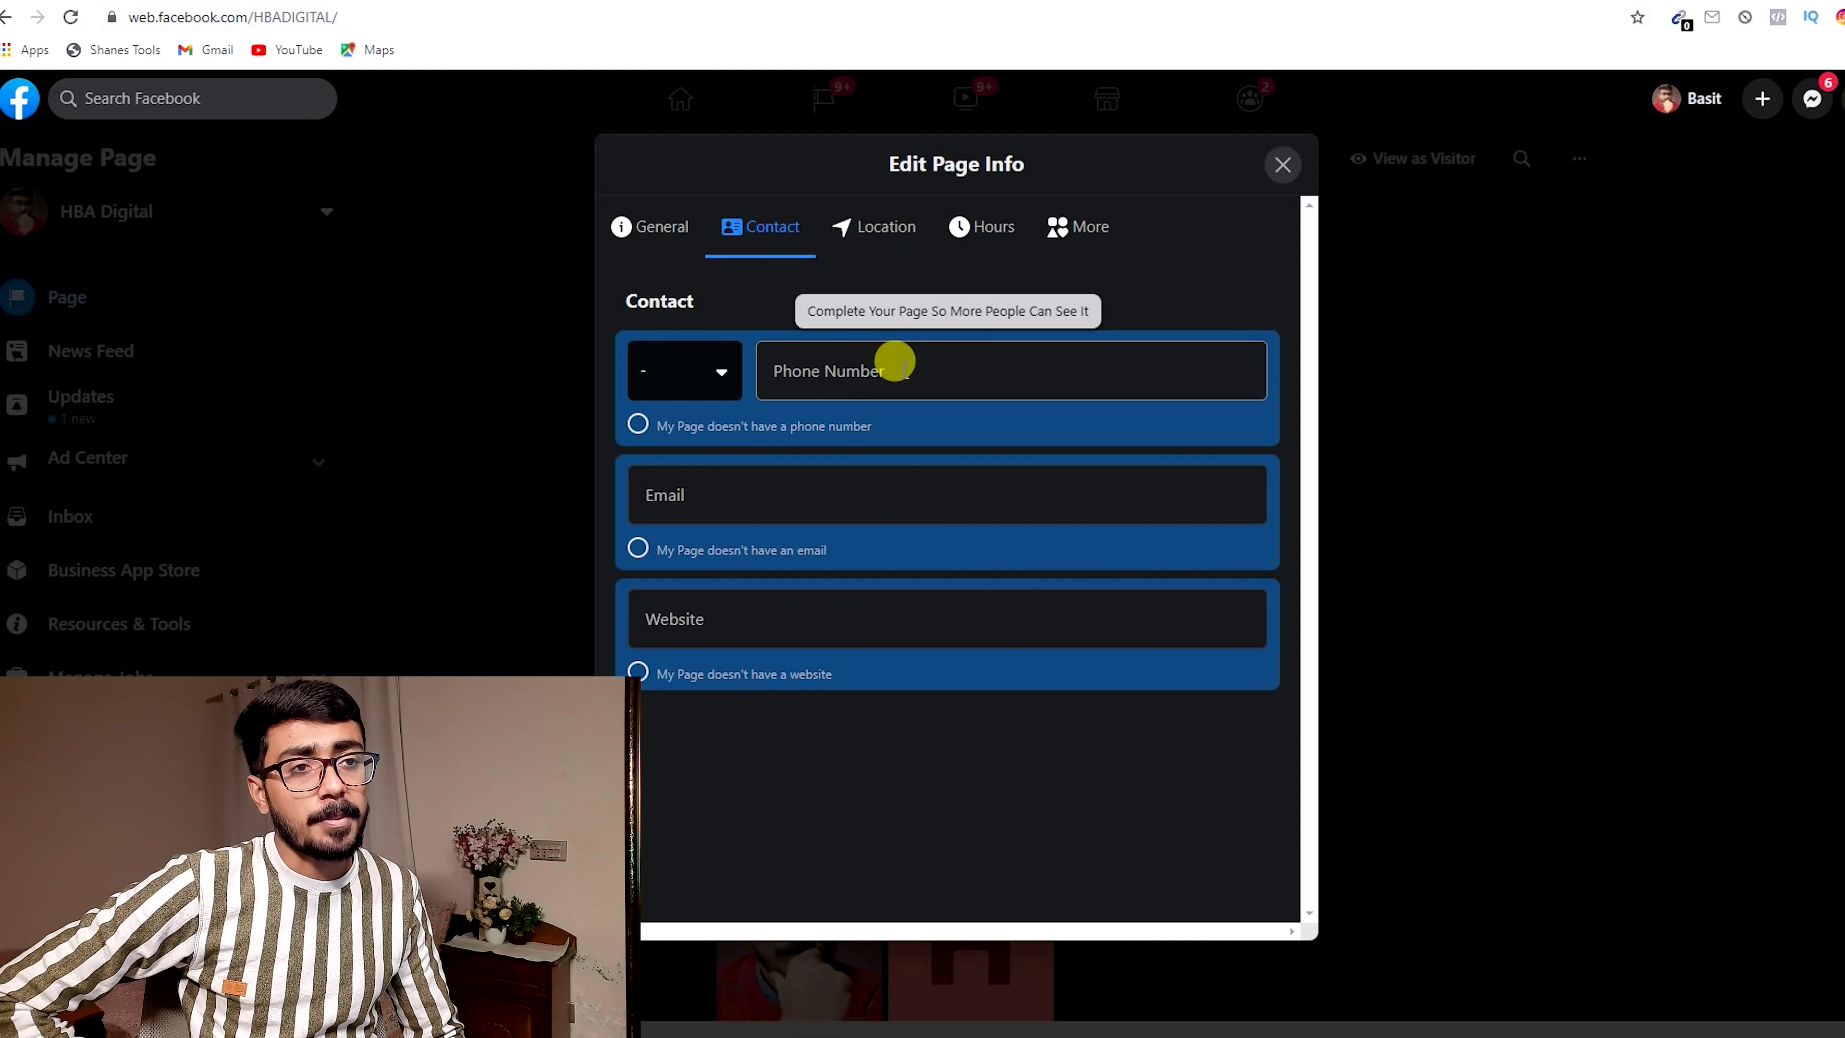
click(677, 491)
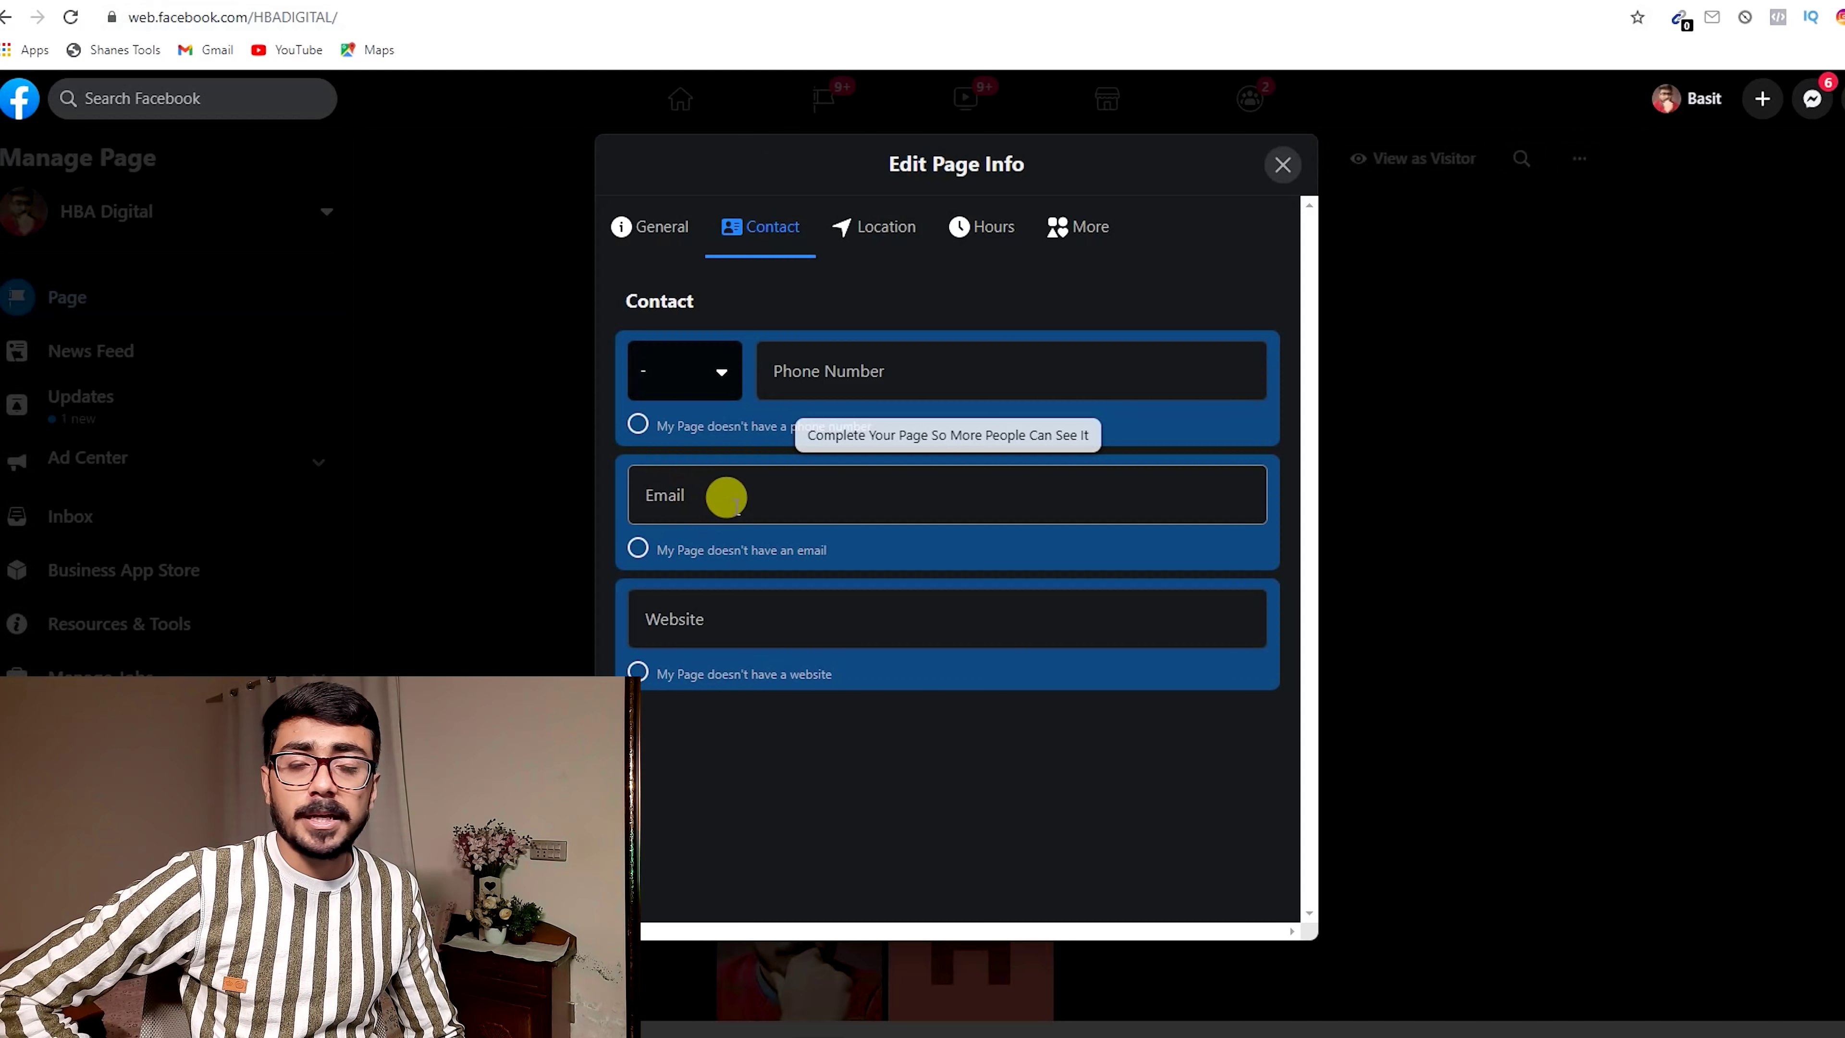
click(727, 626)
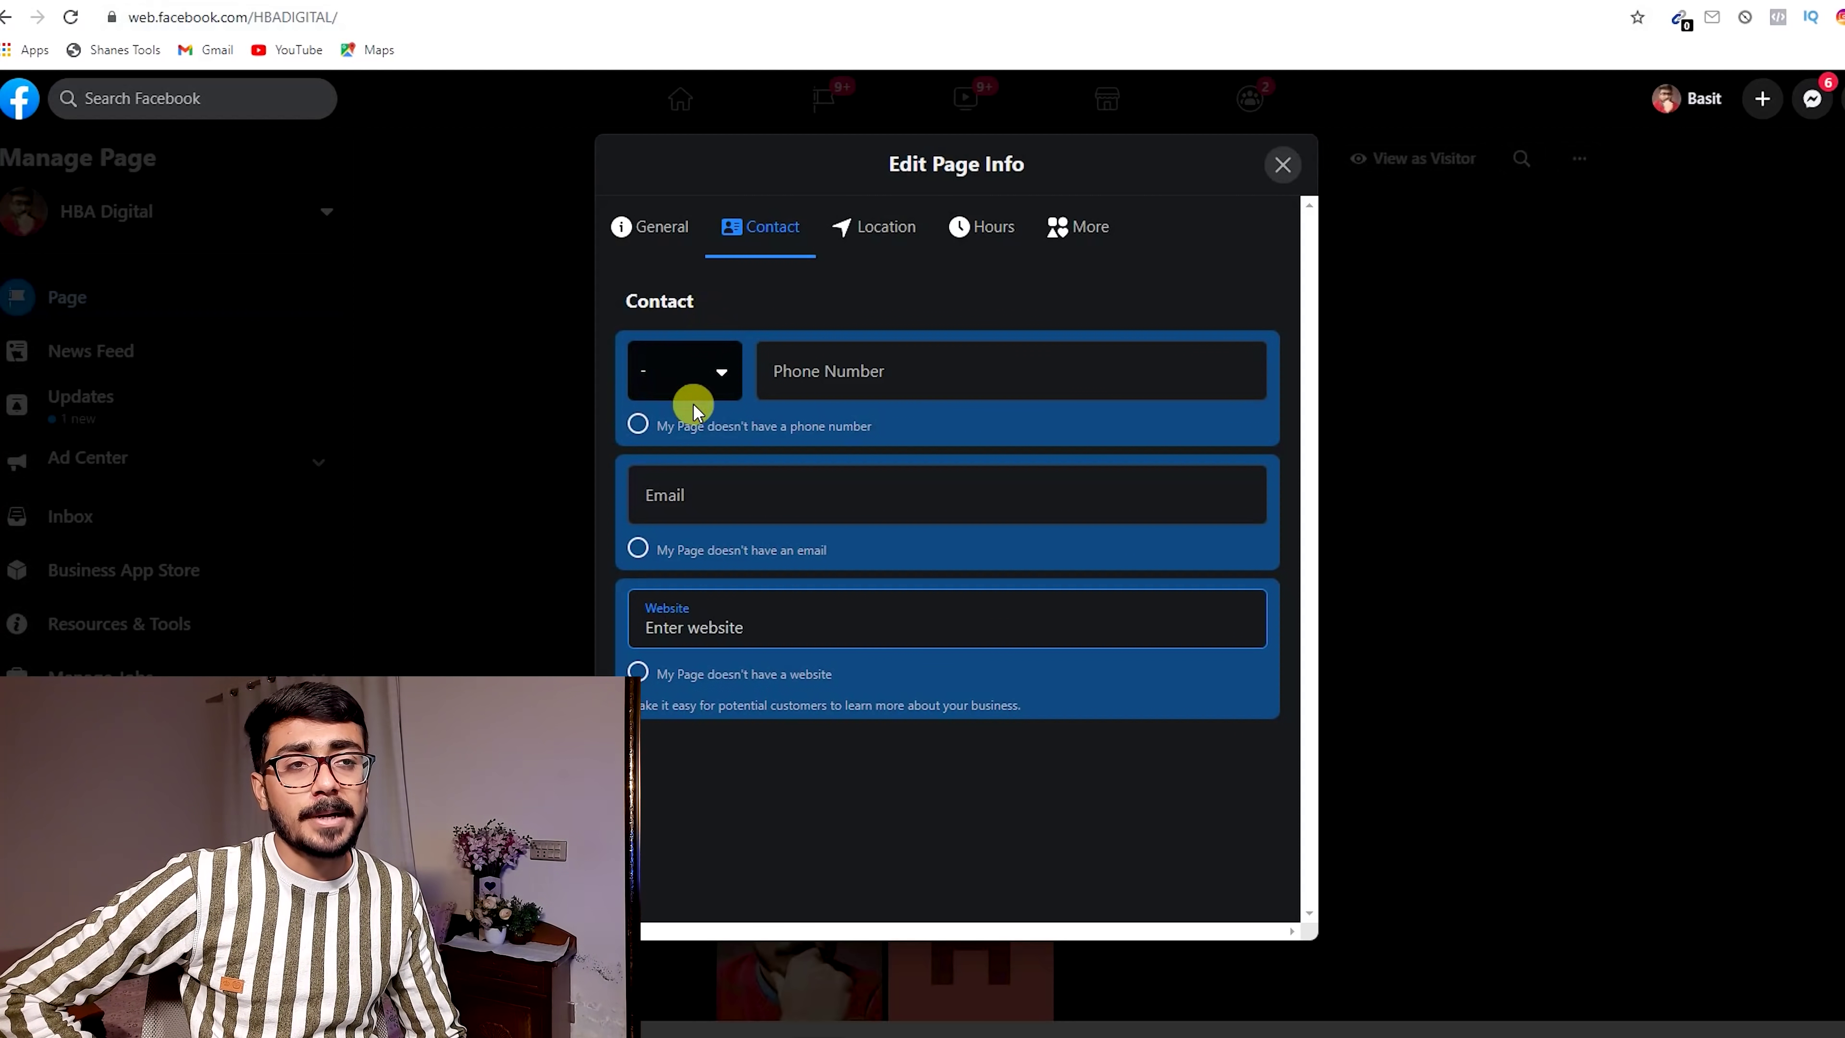
click(638, 423)
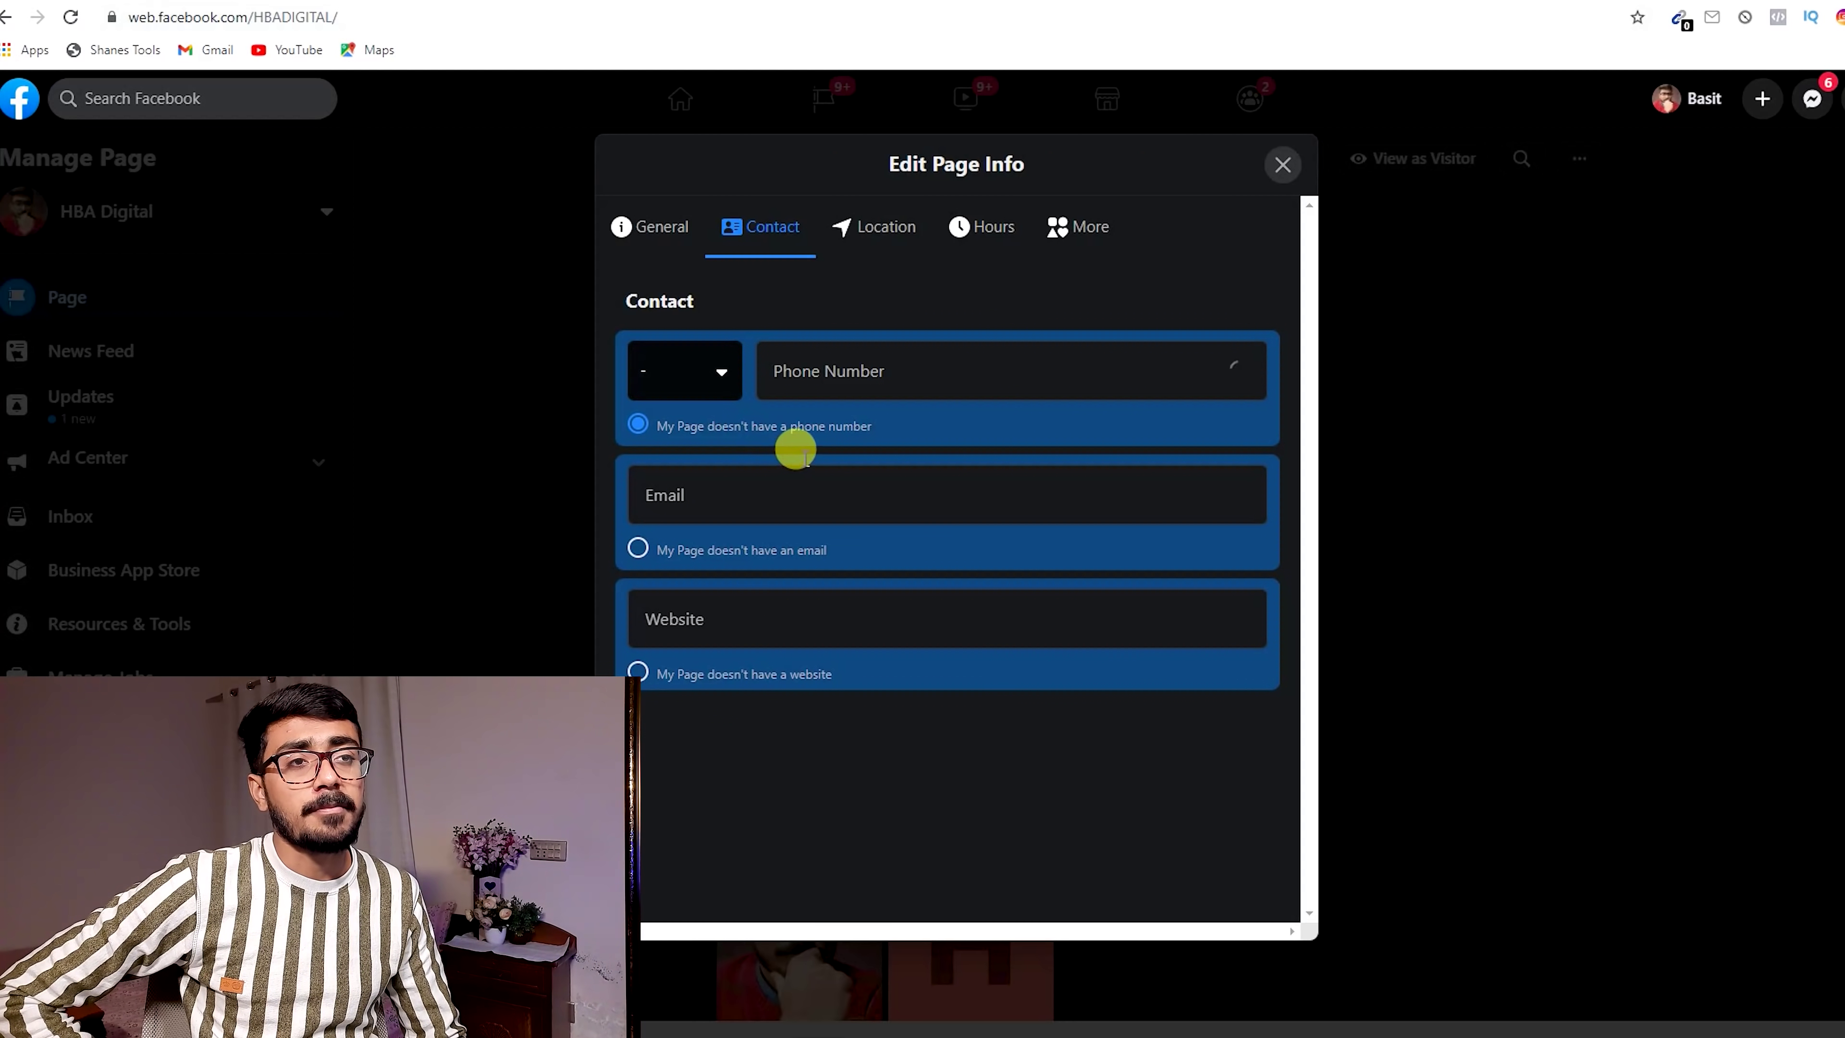
click(639, 549)
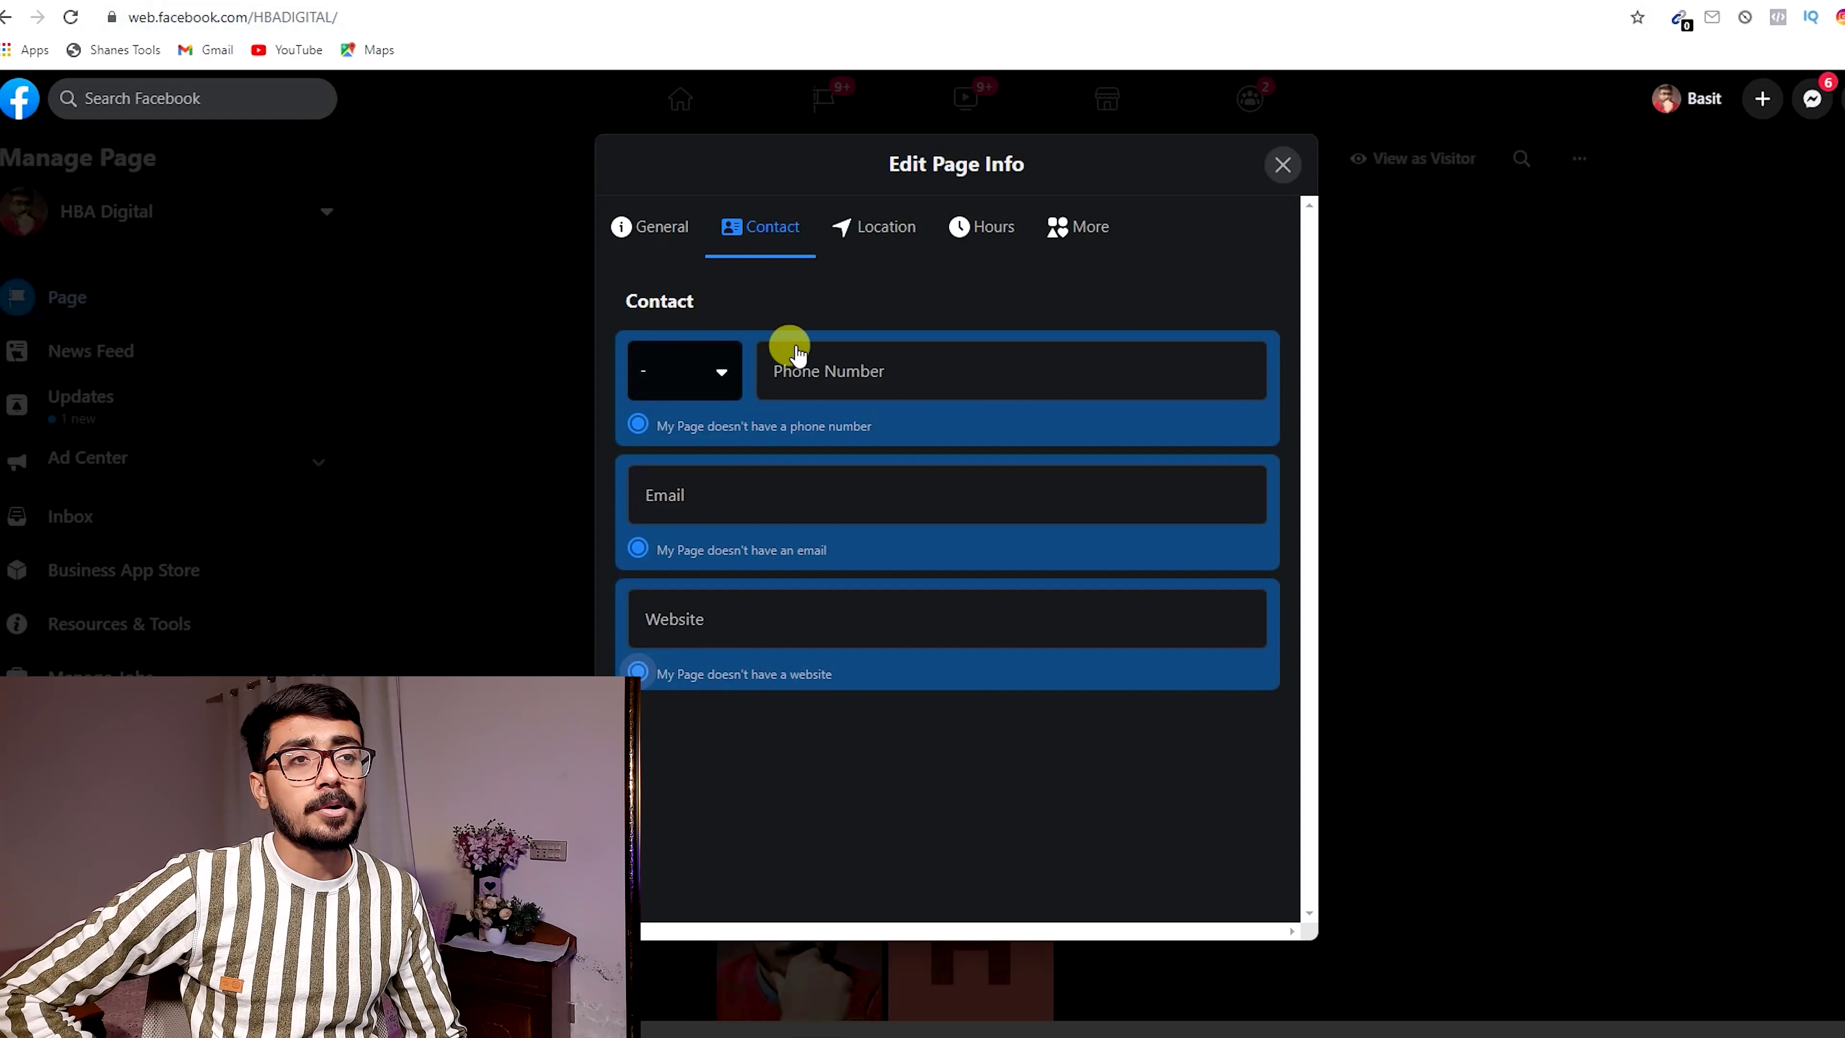
Examine the page's location settings, including address, city, ZIP code, map location and service area.
click(861, 230)
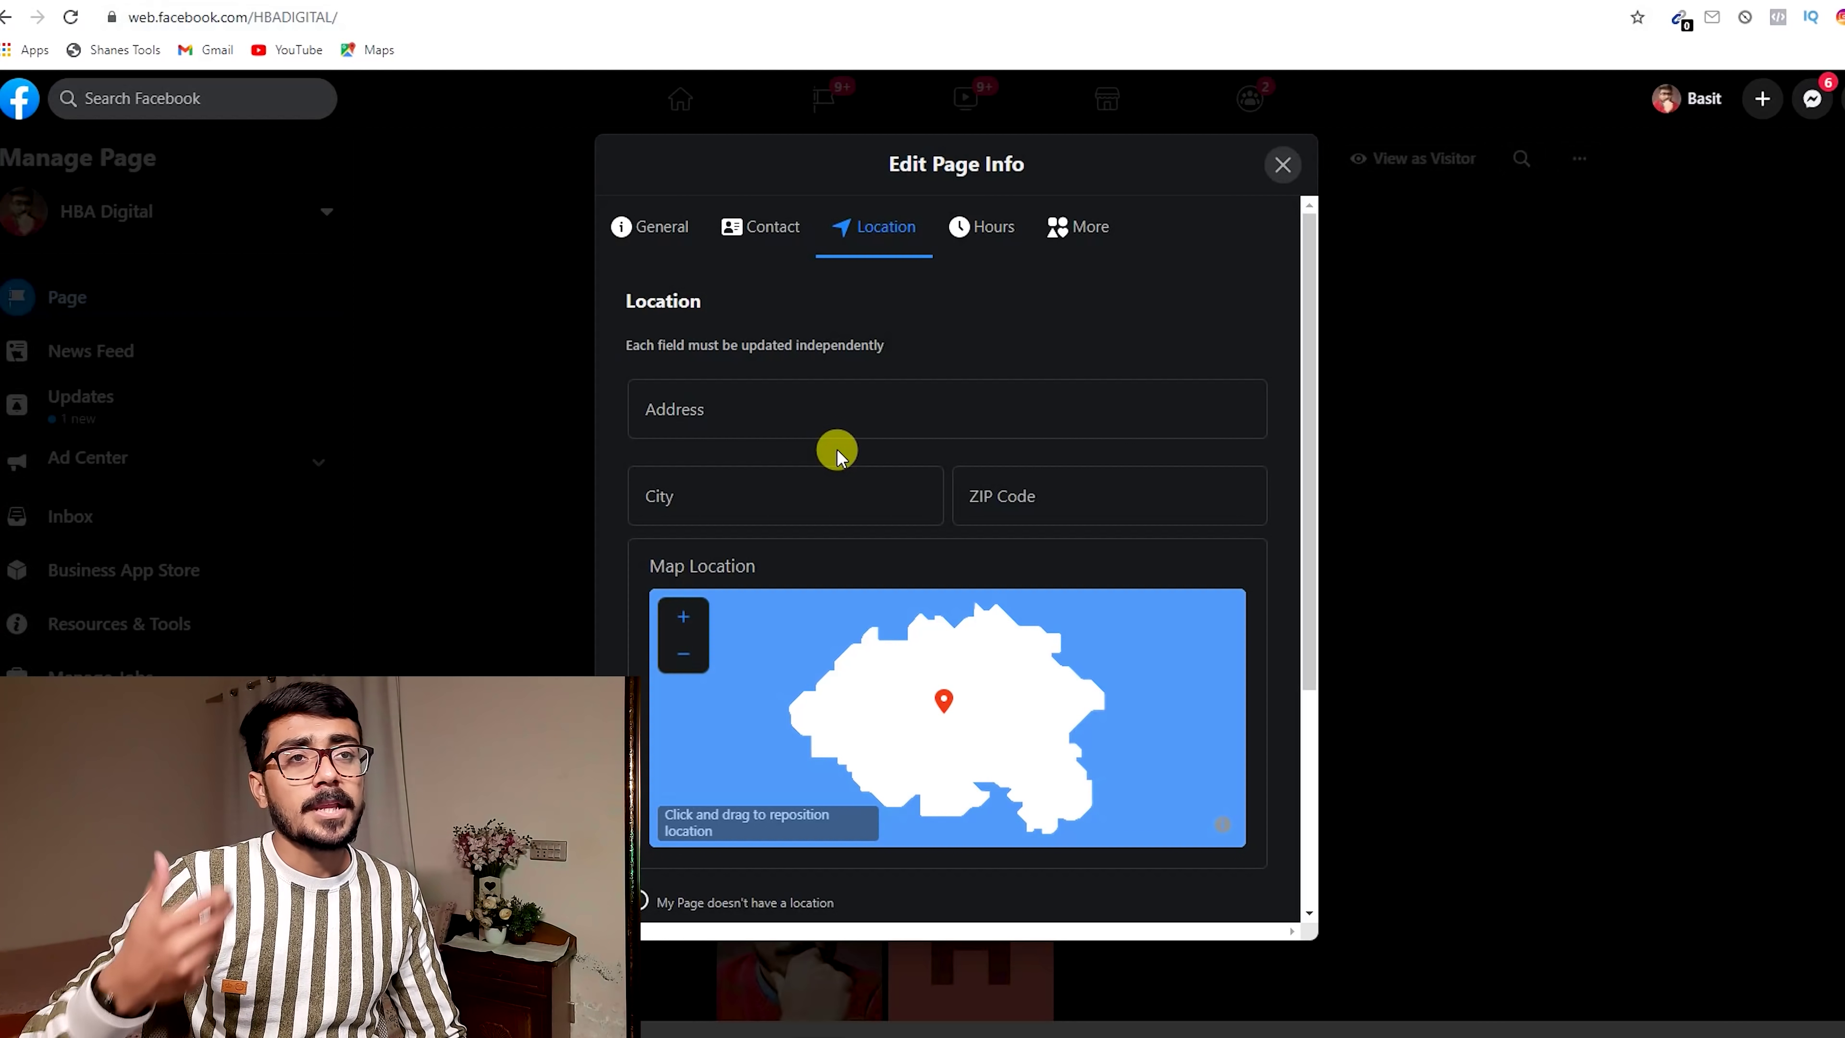
click(836, 499)
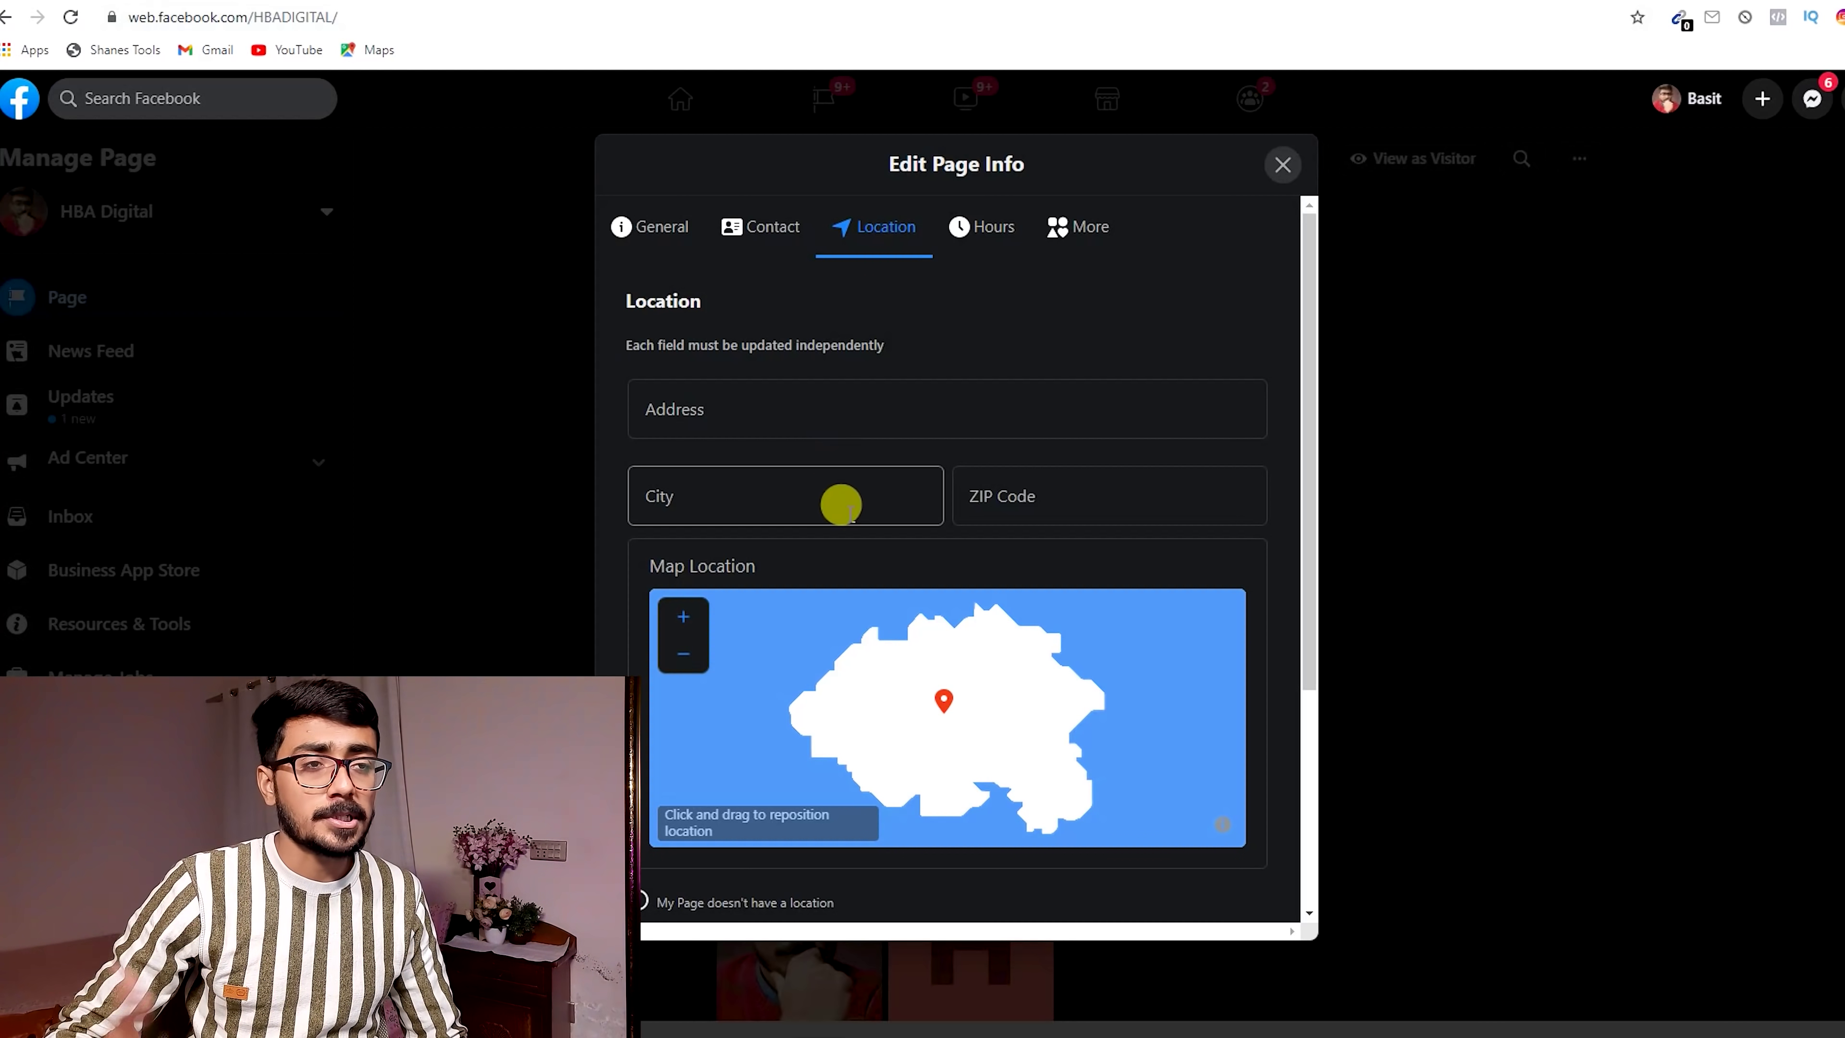
scroll(820, 410, down, 2)
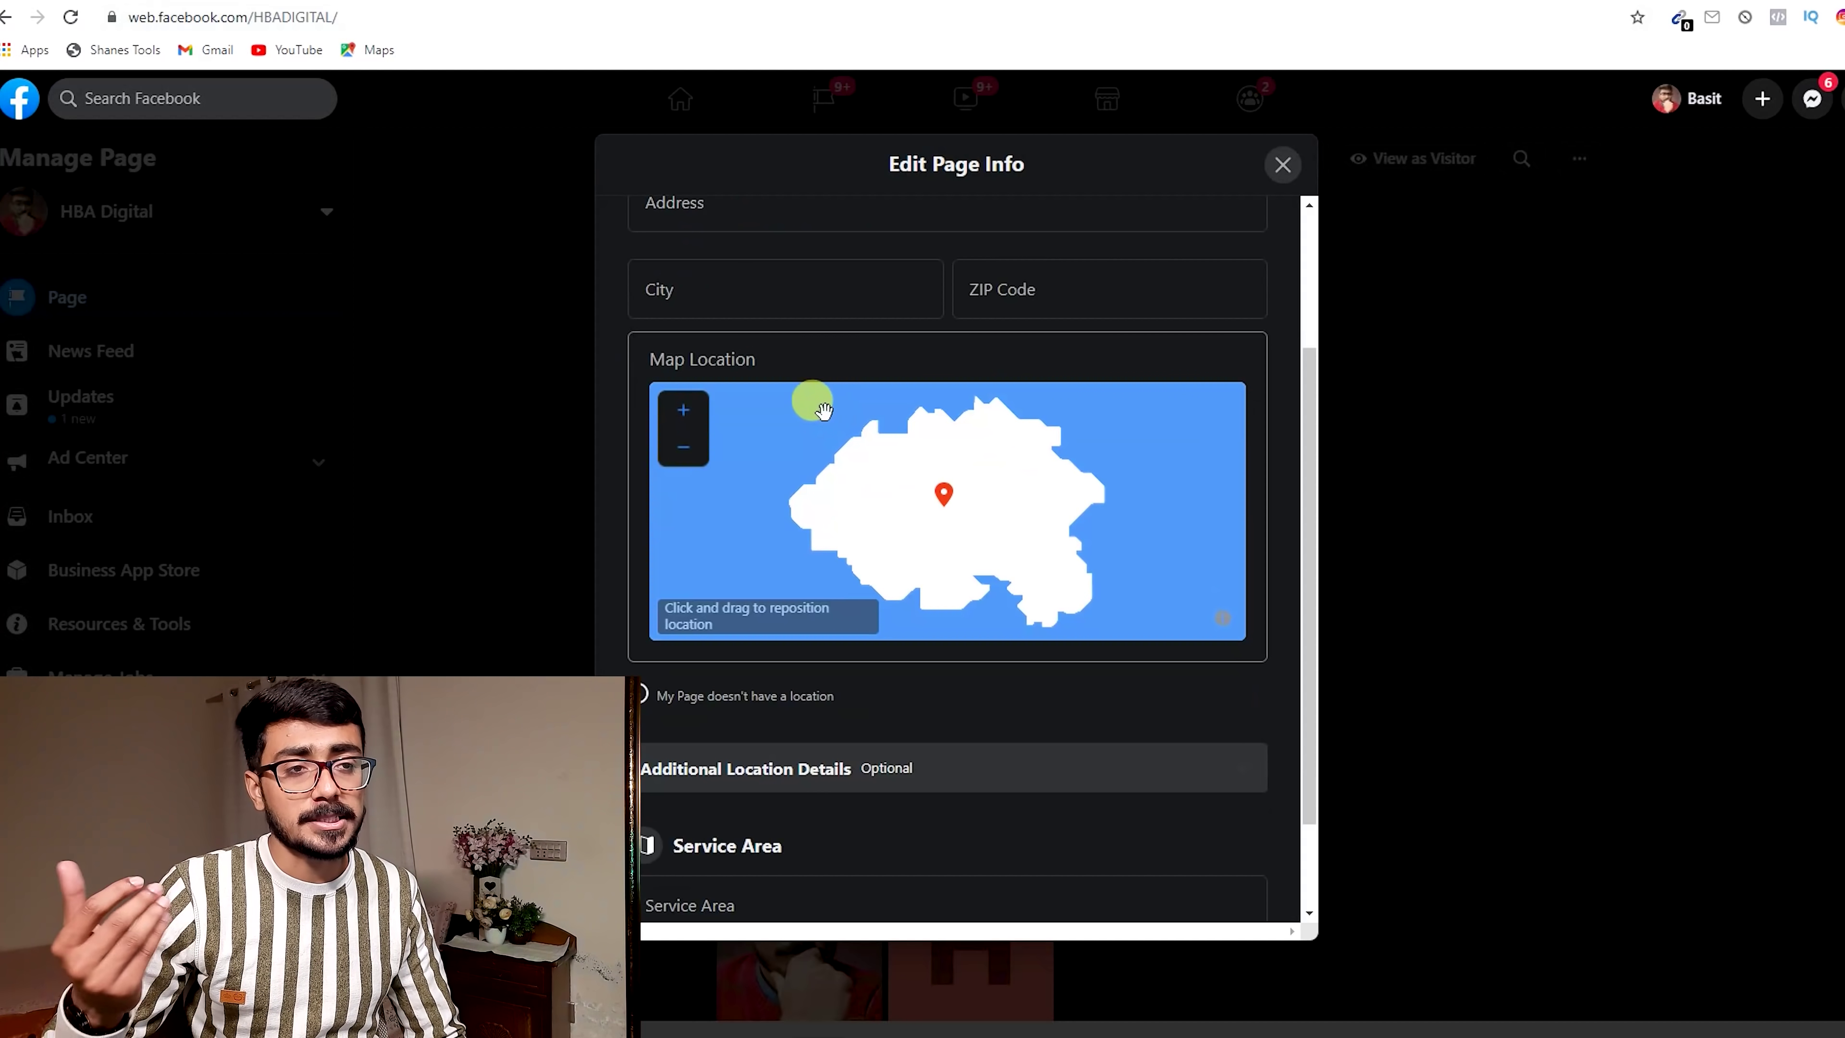
drag(808, 454, 864, 527)
scroll(756, 676, down, 2)
scroll(756, 676, up, 4)
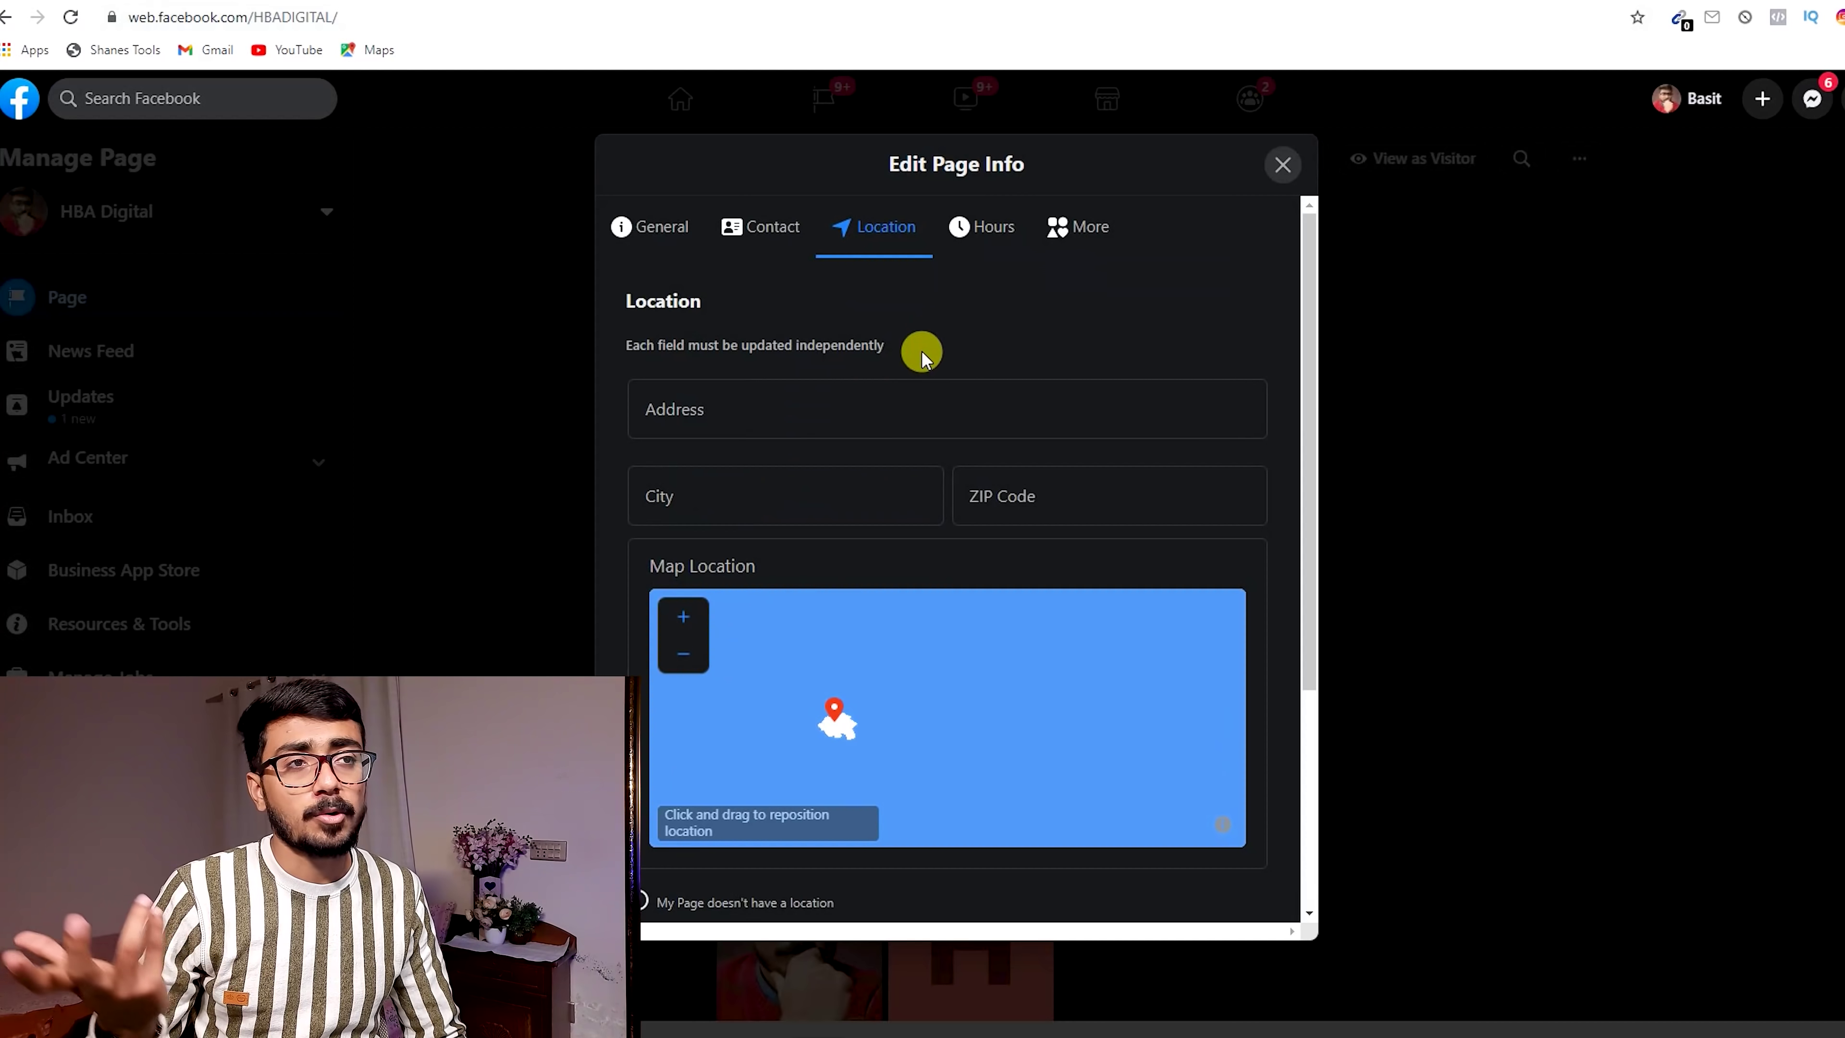
Set the temporary service changes to Operating as Usual after trying Open With Service Changes with Delivery and Pickup.
click(985, 231)
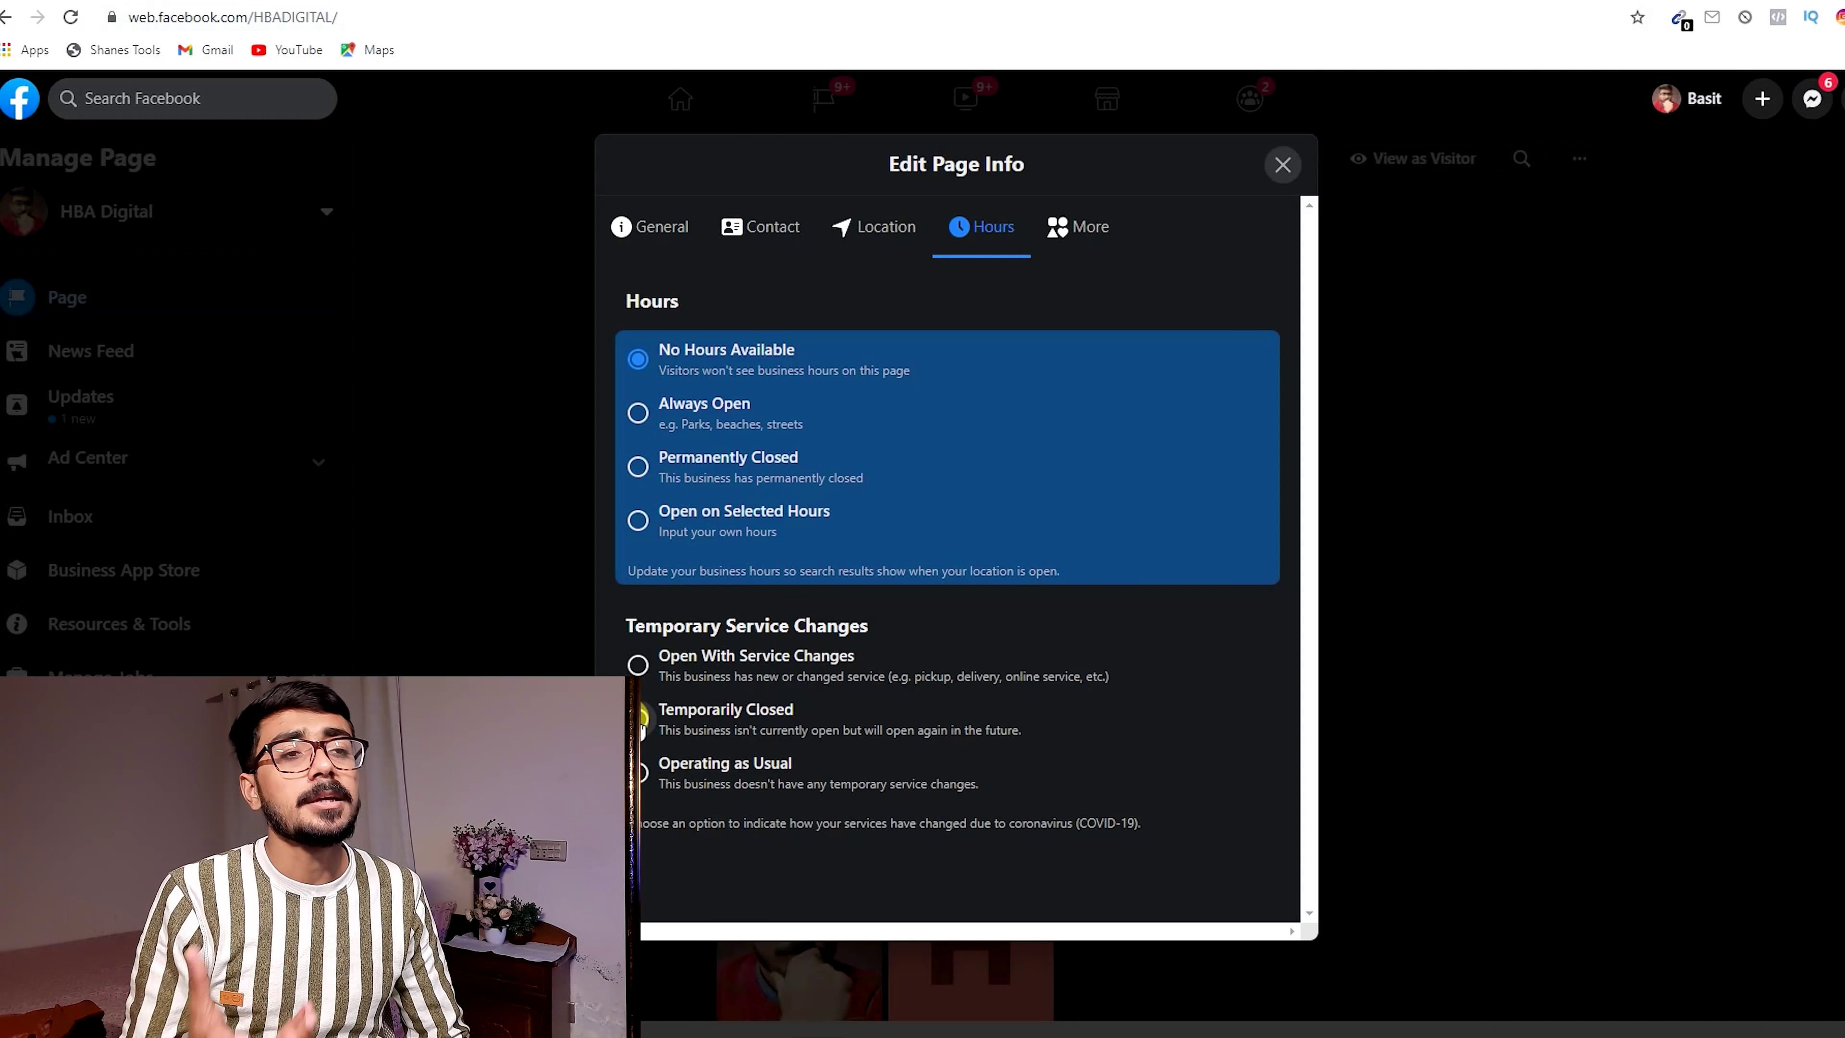
click(637, 666)
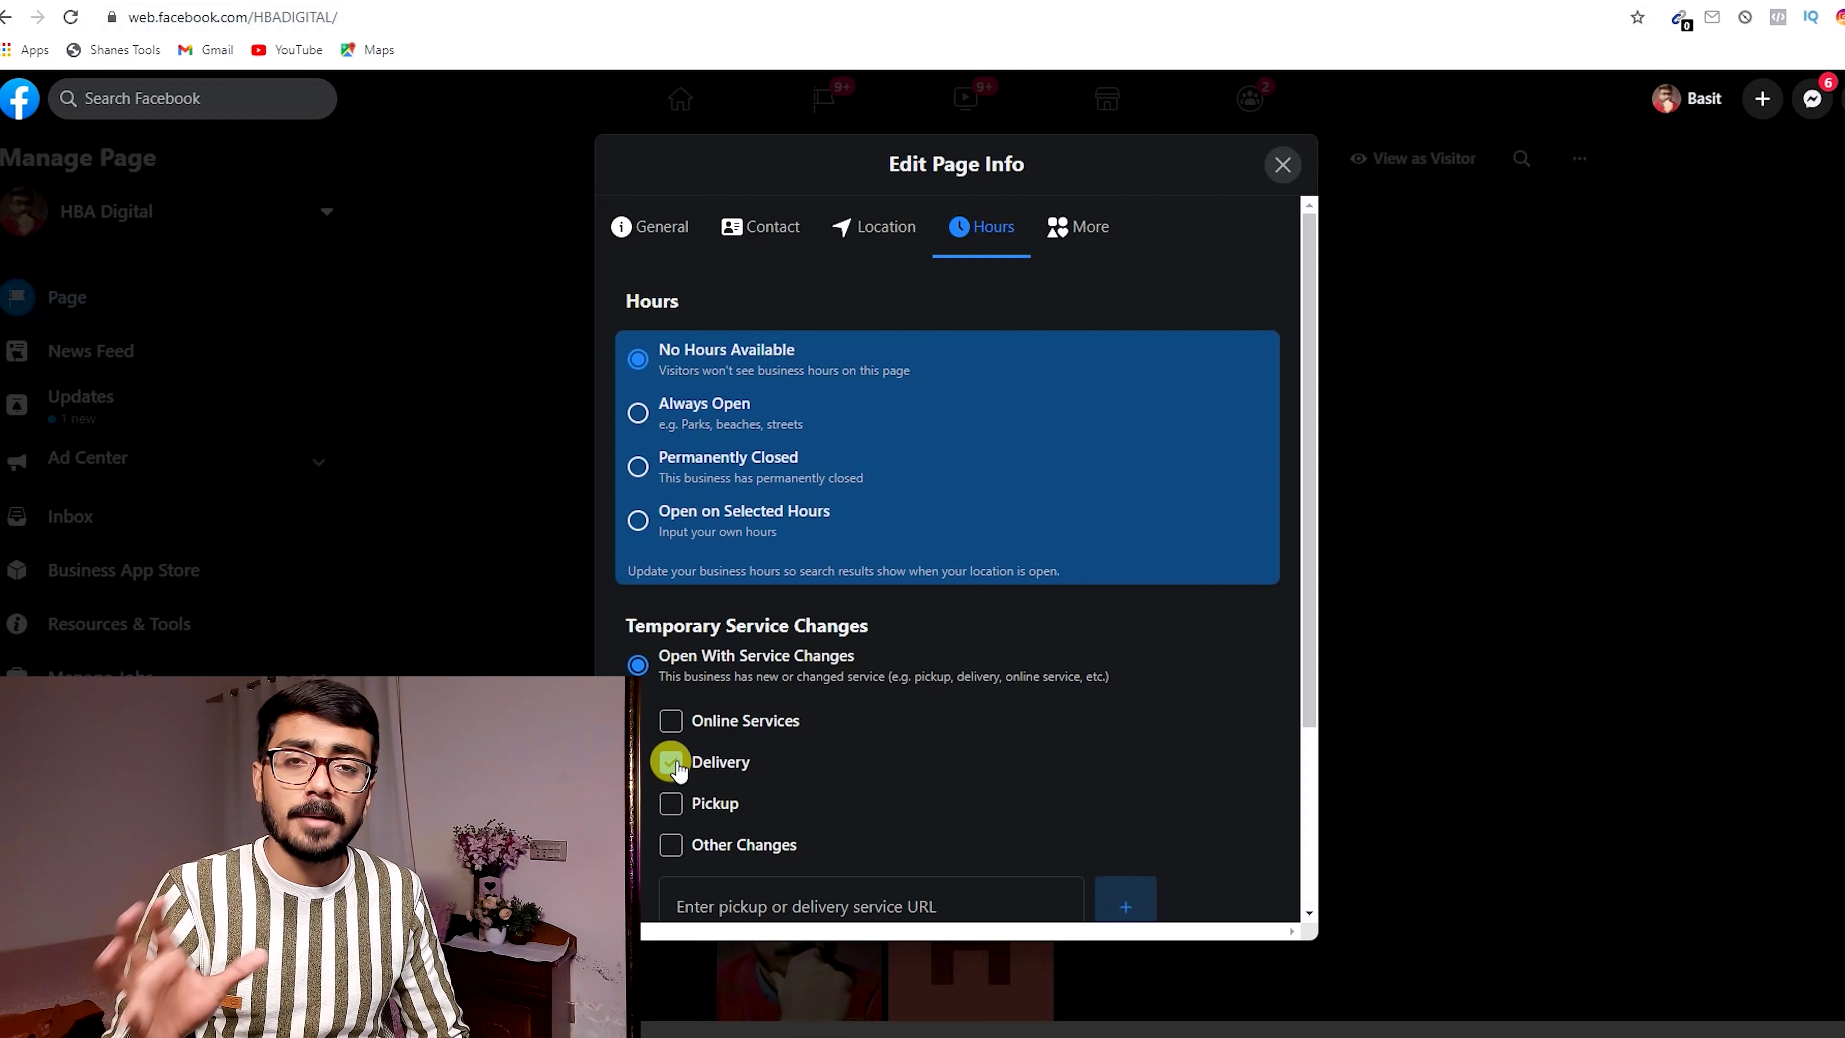
click(671, 802)
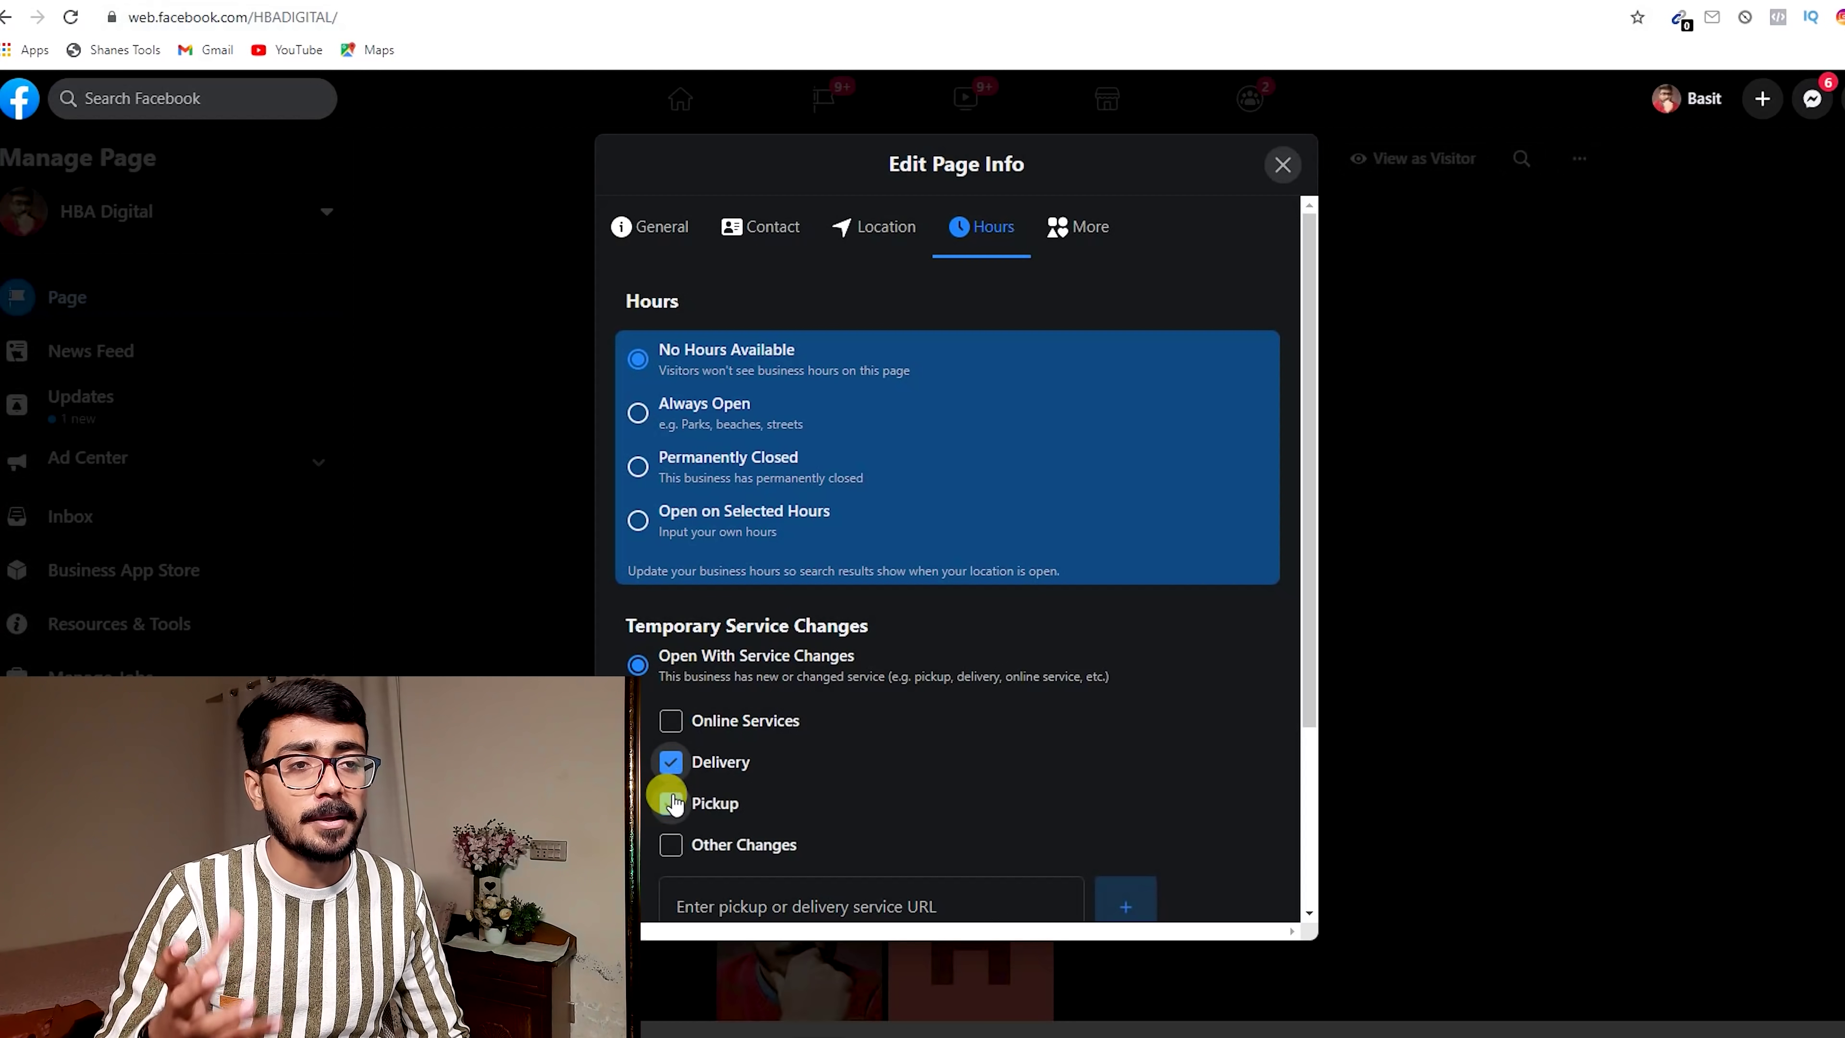
click(671, 774)
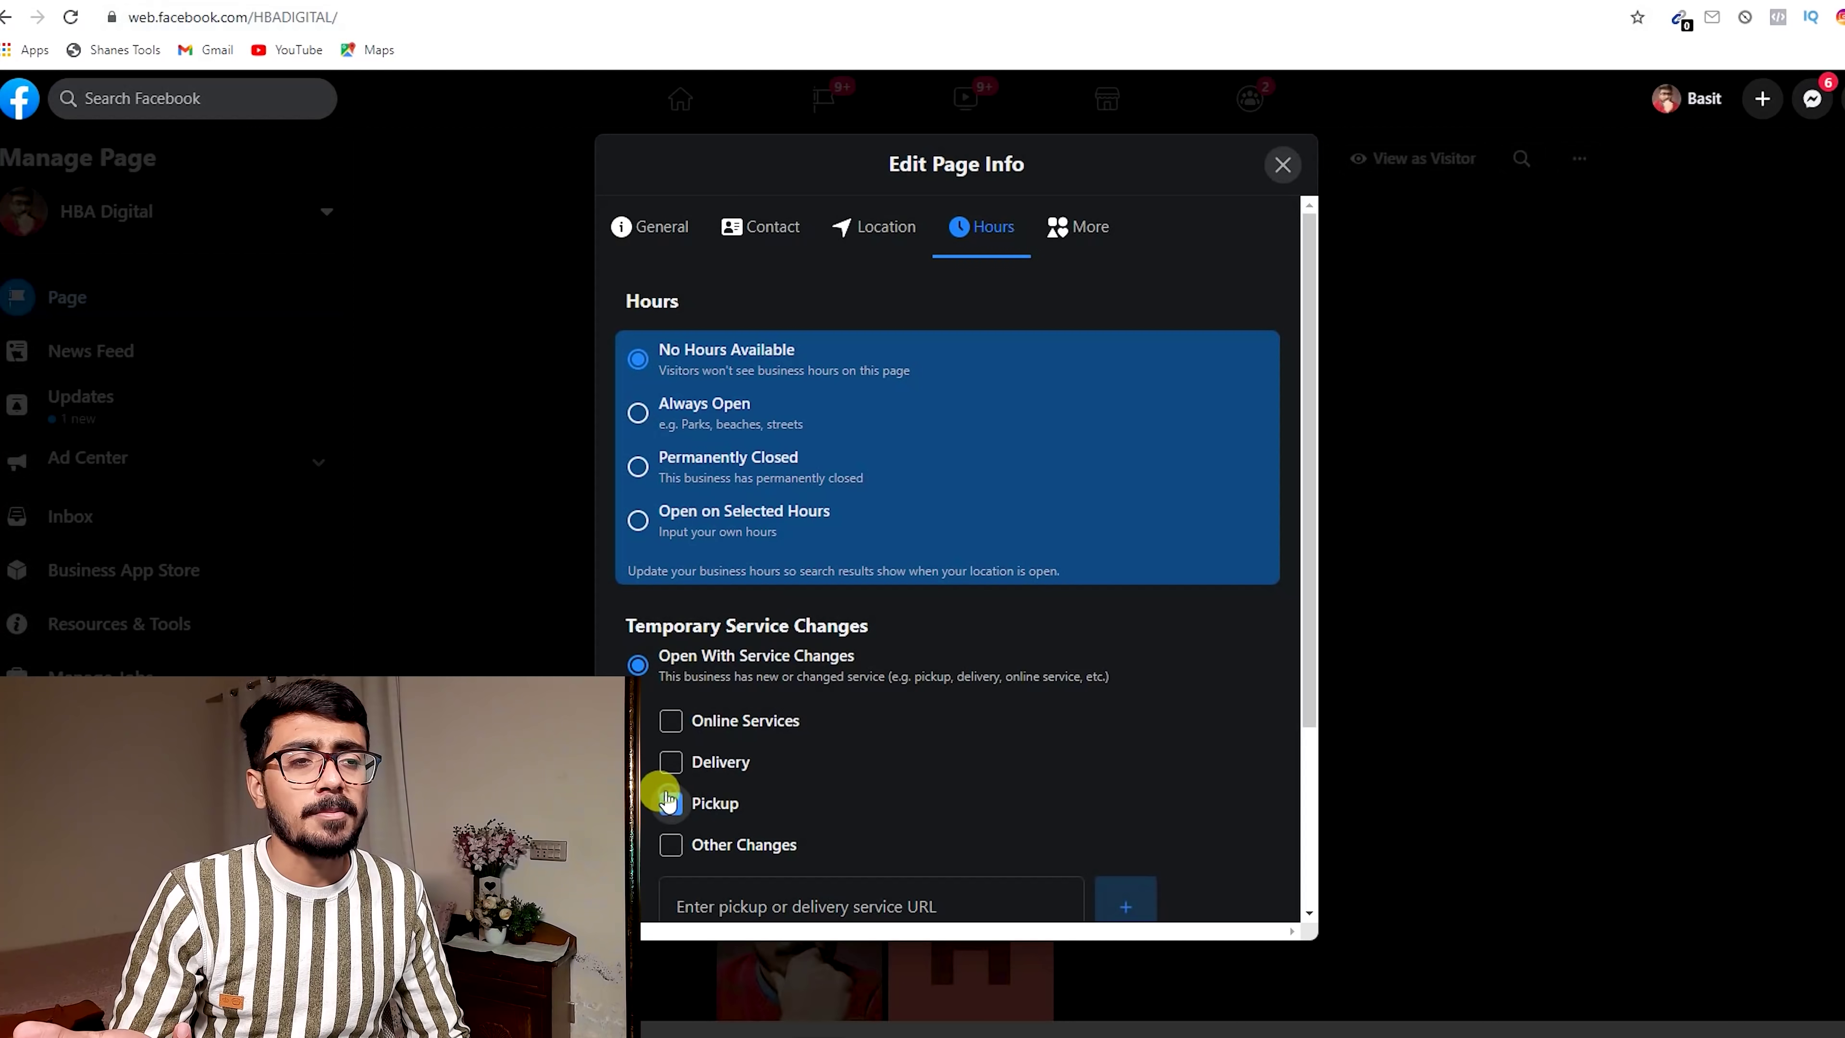
scroll(639, 679, down, 3)
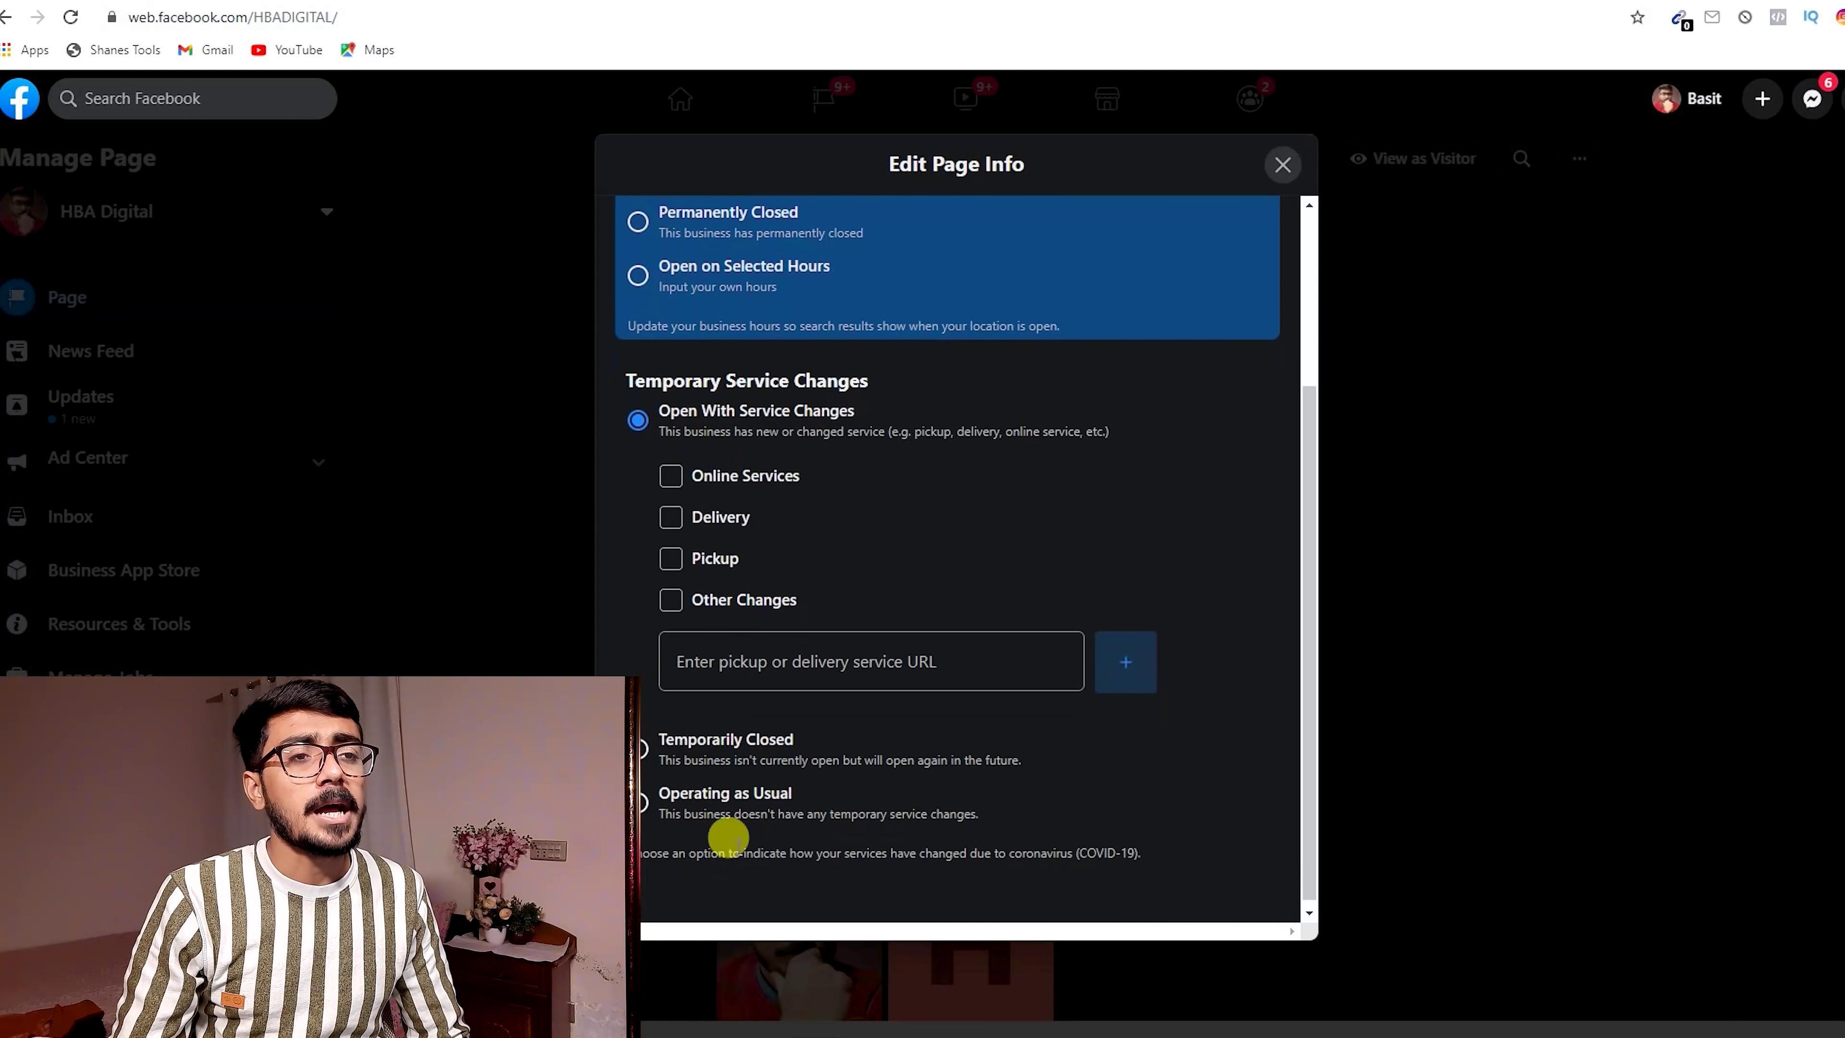
click(663, 792)
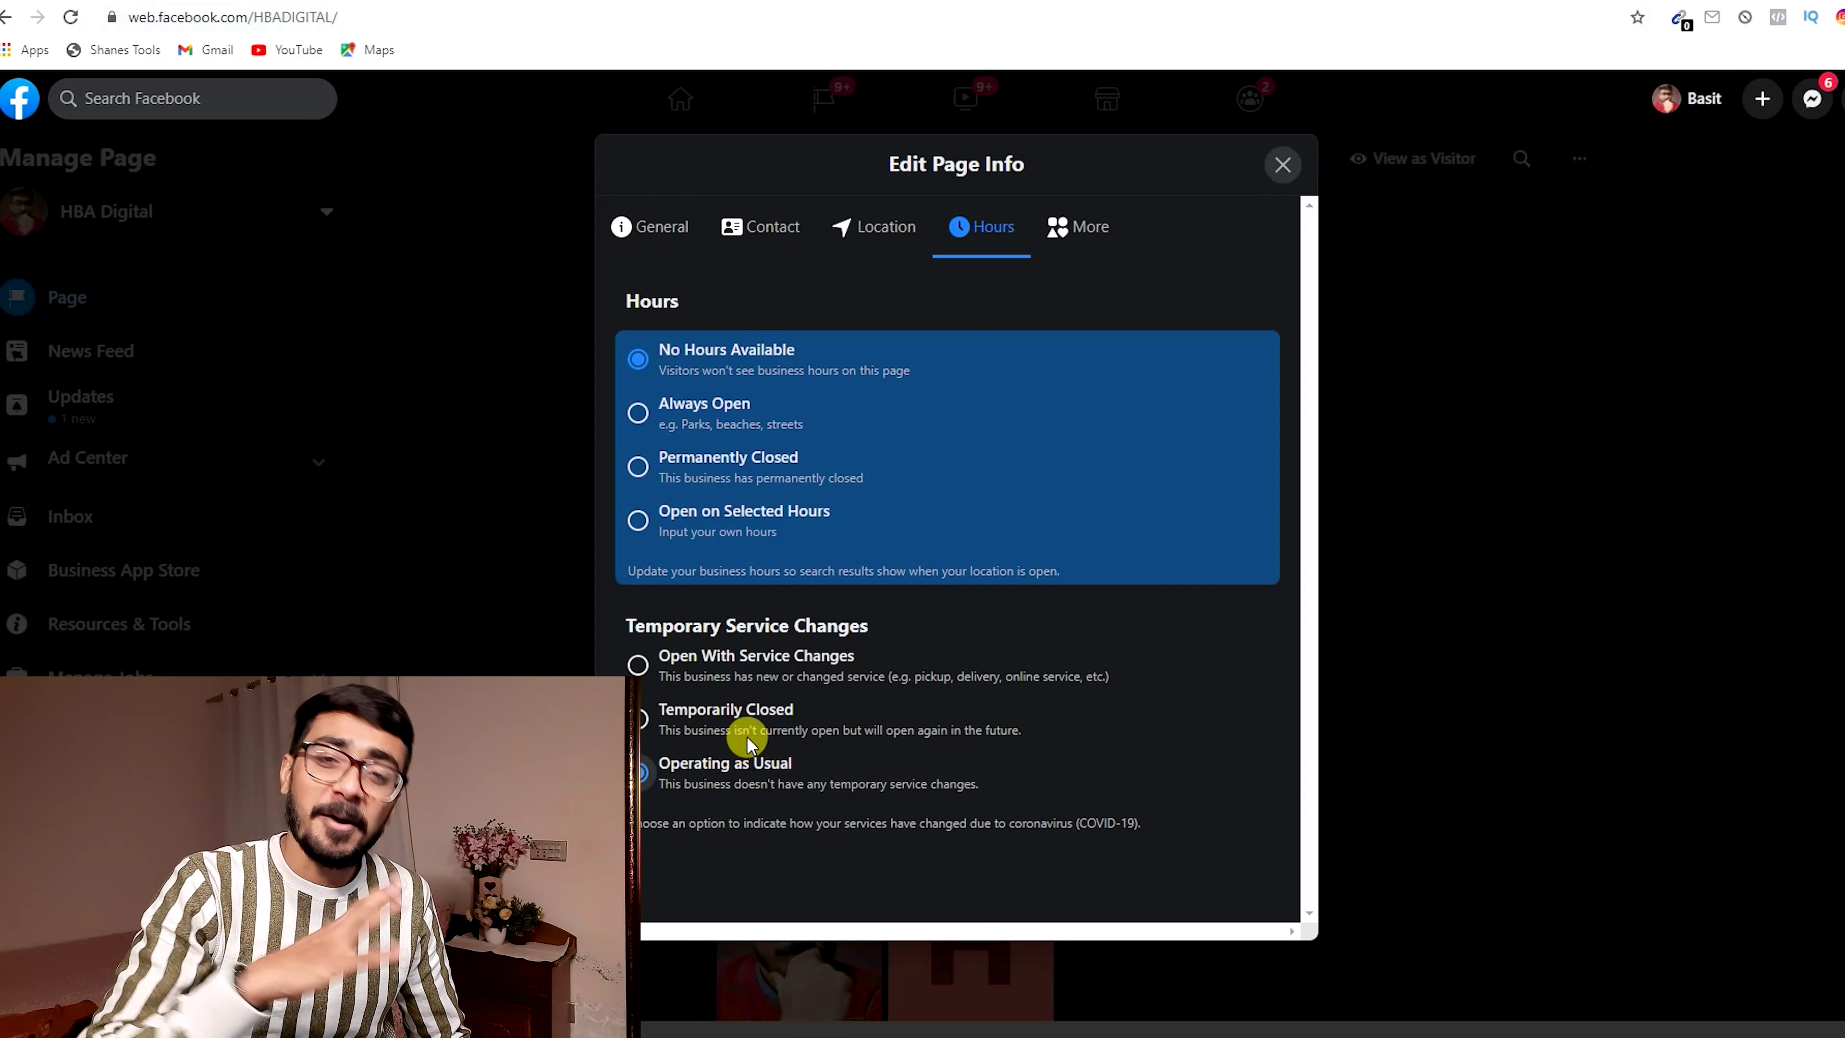
Review the additional page info, from privacy policy, impressum and products to price range and other accounts, and close the editor.
click(1087, 253)
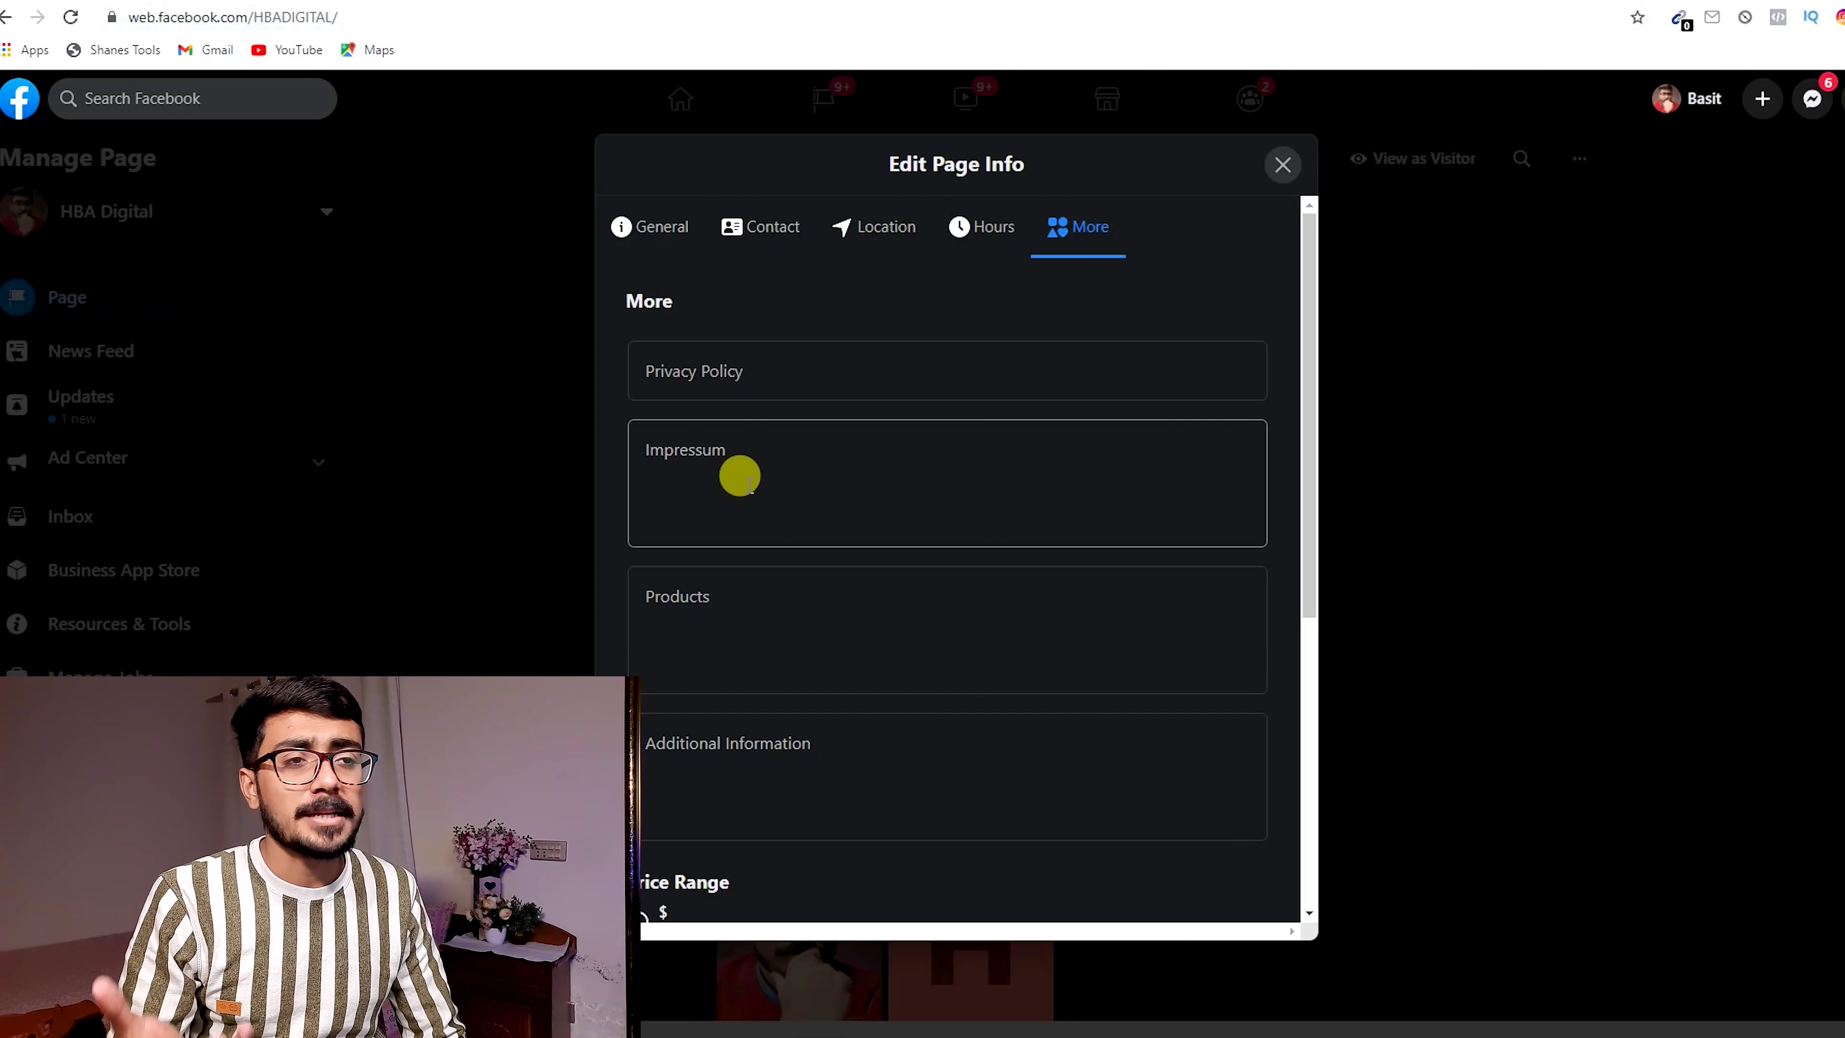
scroll(739, 476, down, 5)
scroll(756, 436, up, 1)
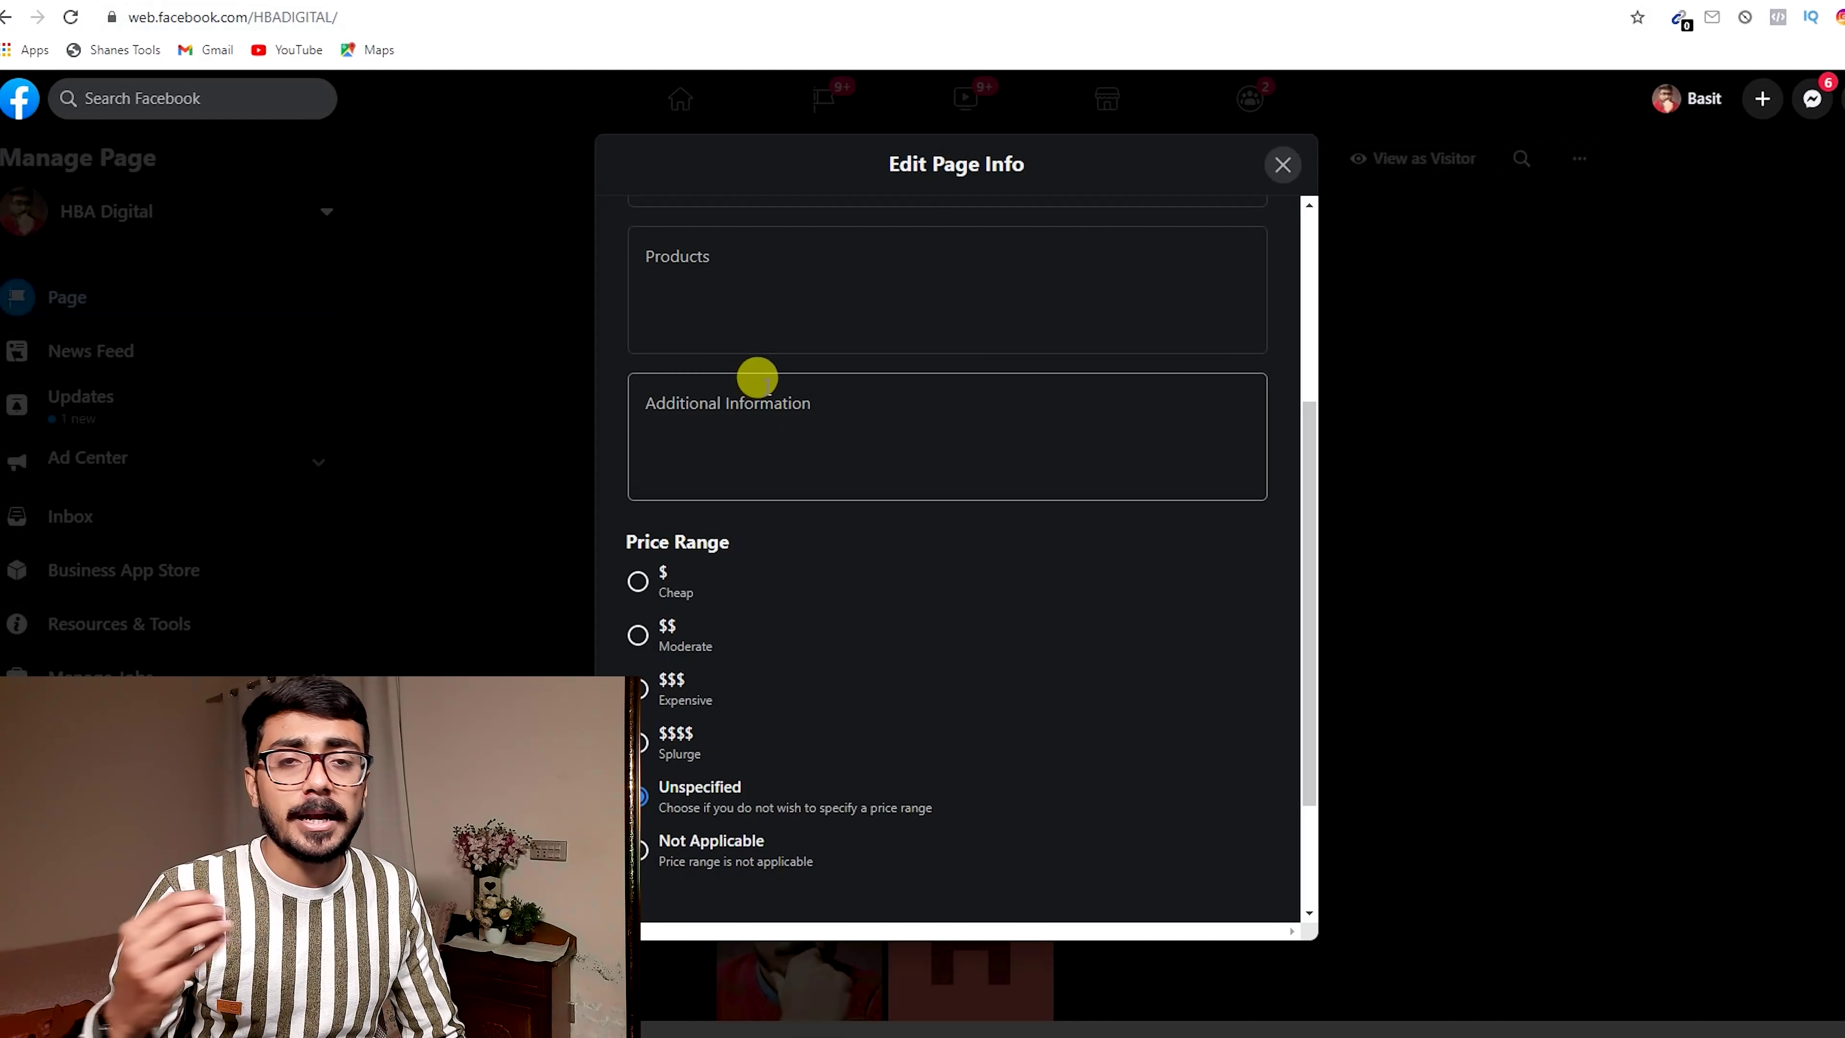
scroll(756, 377, up, 5)
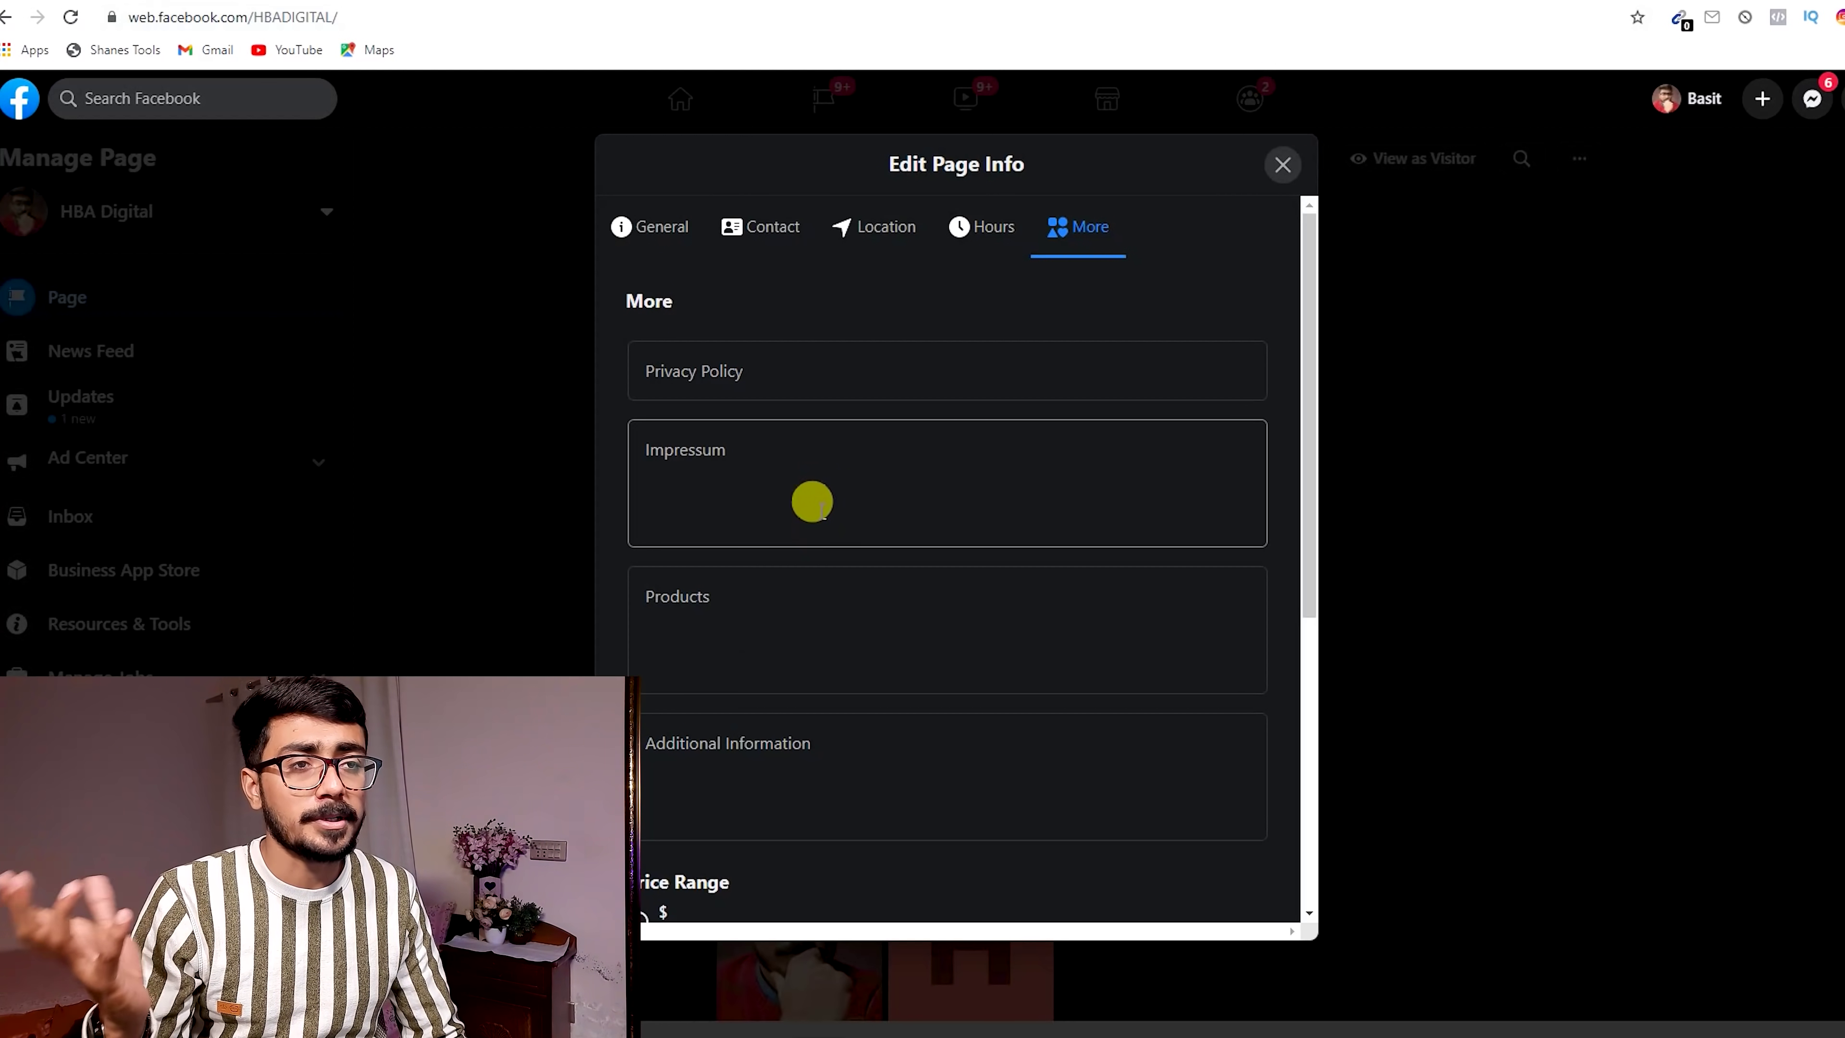
scroll(720, 592, down, 3)
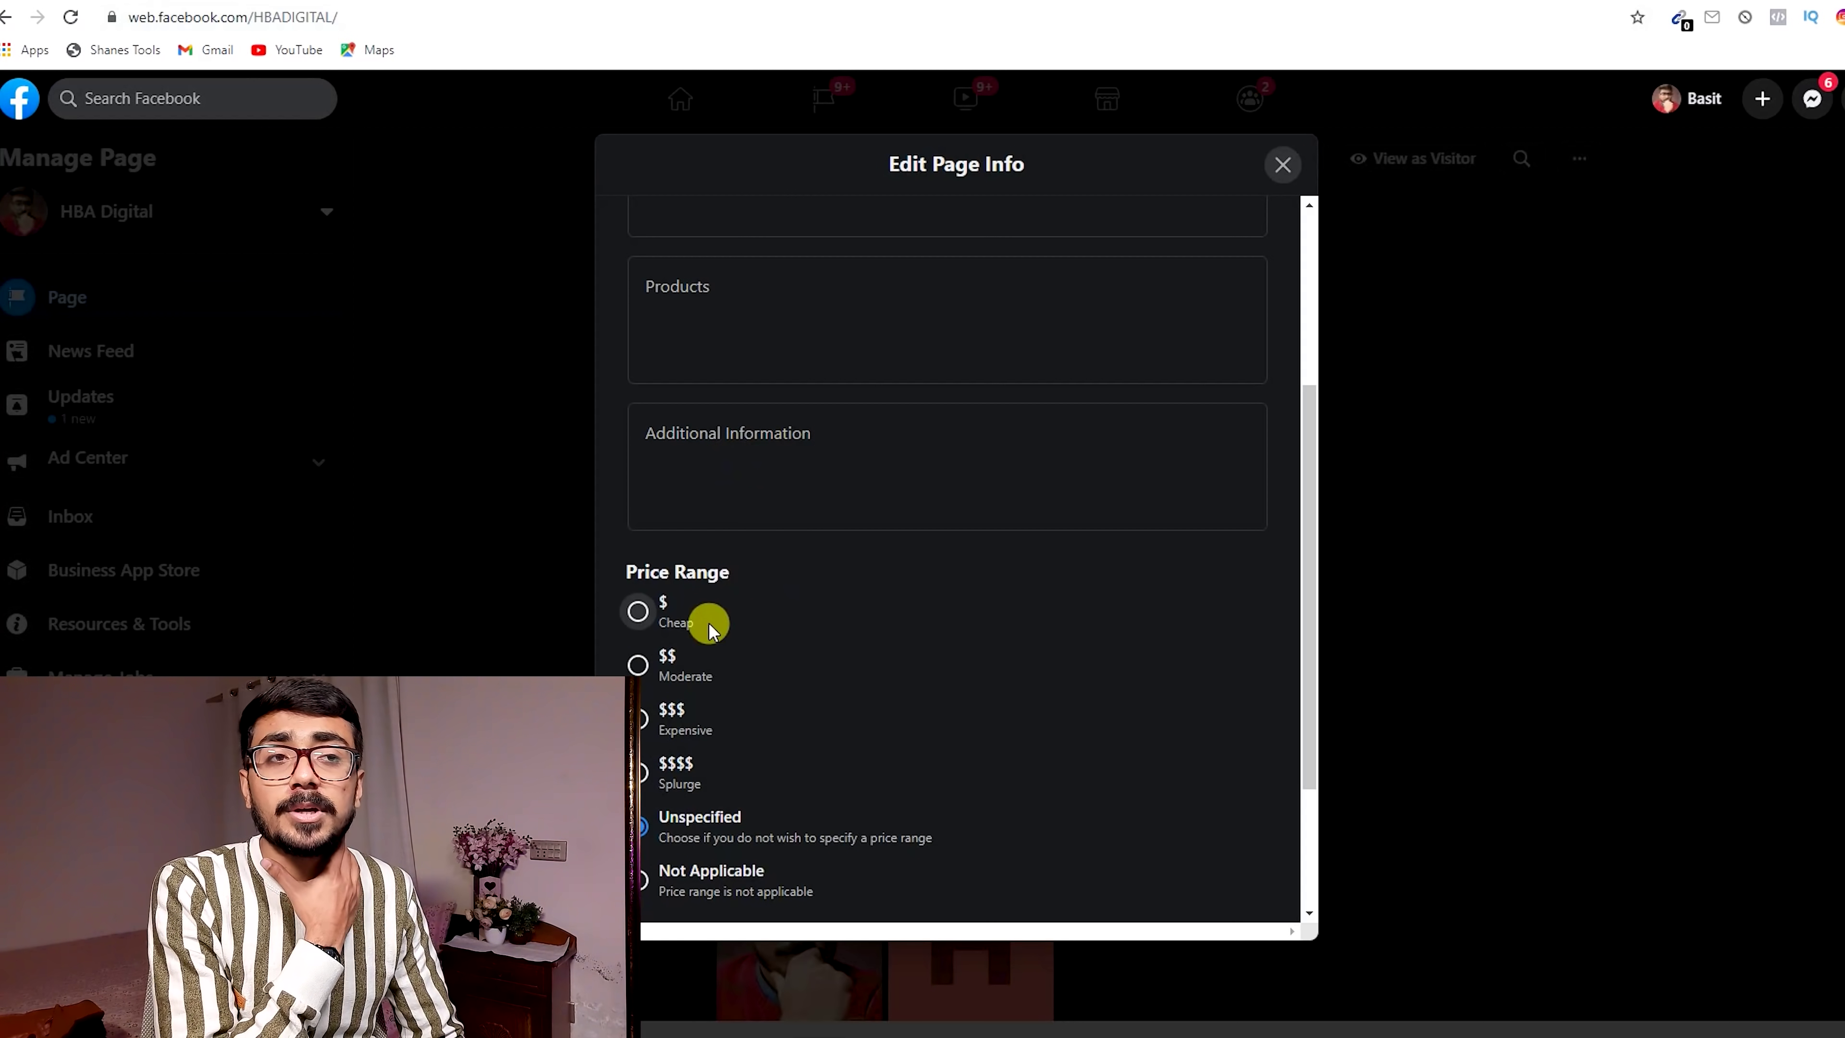
scroll(722, 610, down, 2)
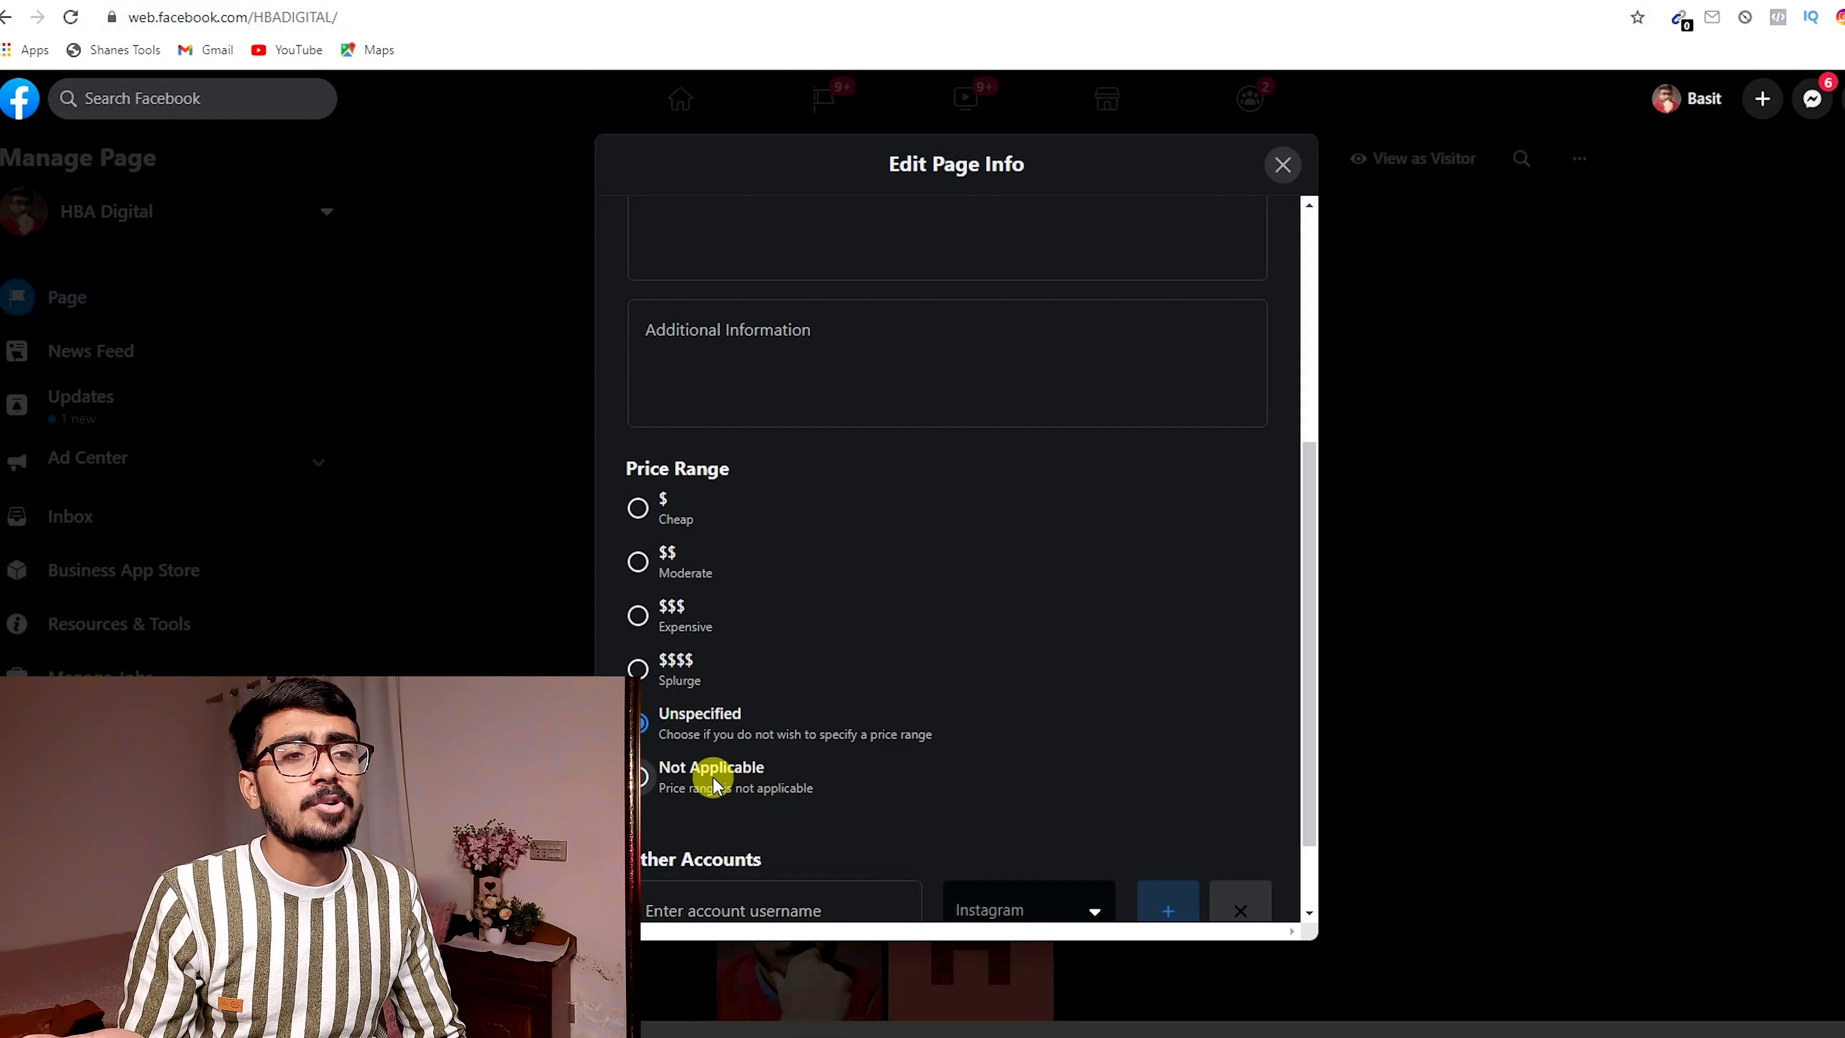
scroll(716, 653, down, 2)
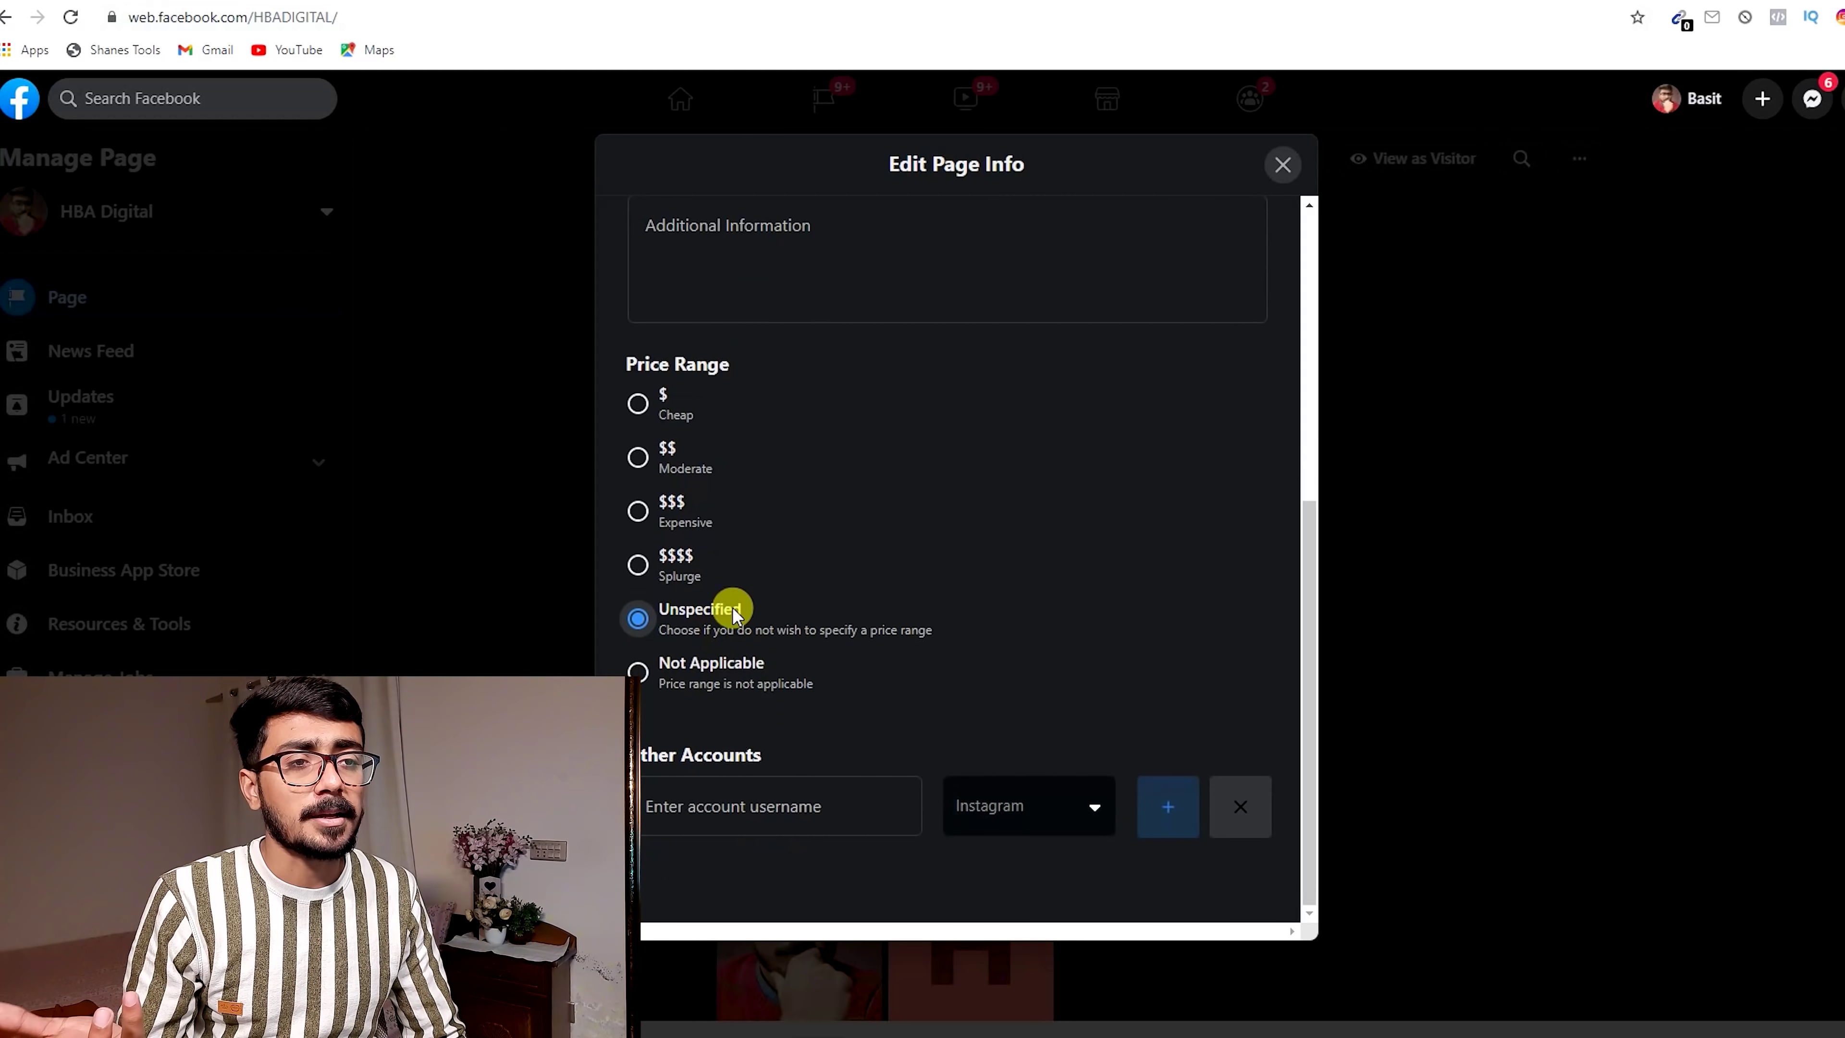
click(733, 804)
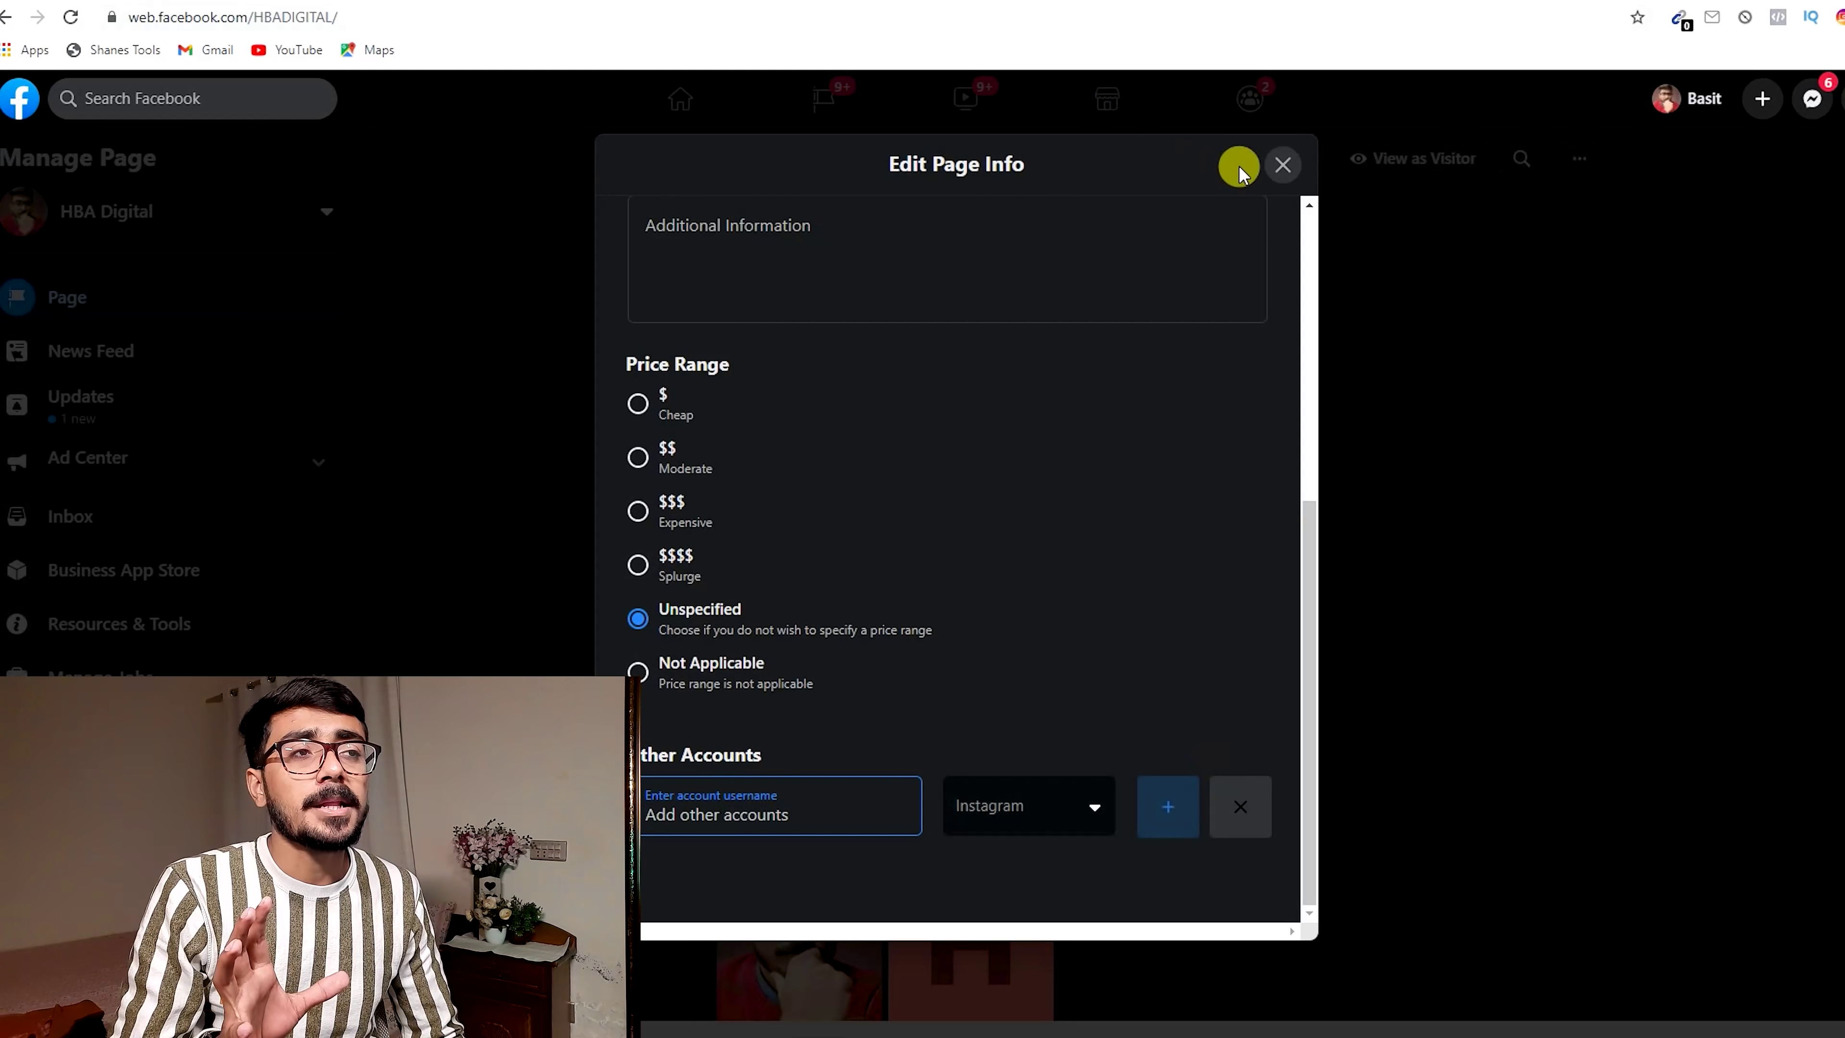
click(1280, 165)
scroll(920, 699, down, 4)
scroll(920, 699, up, 10)
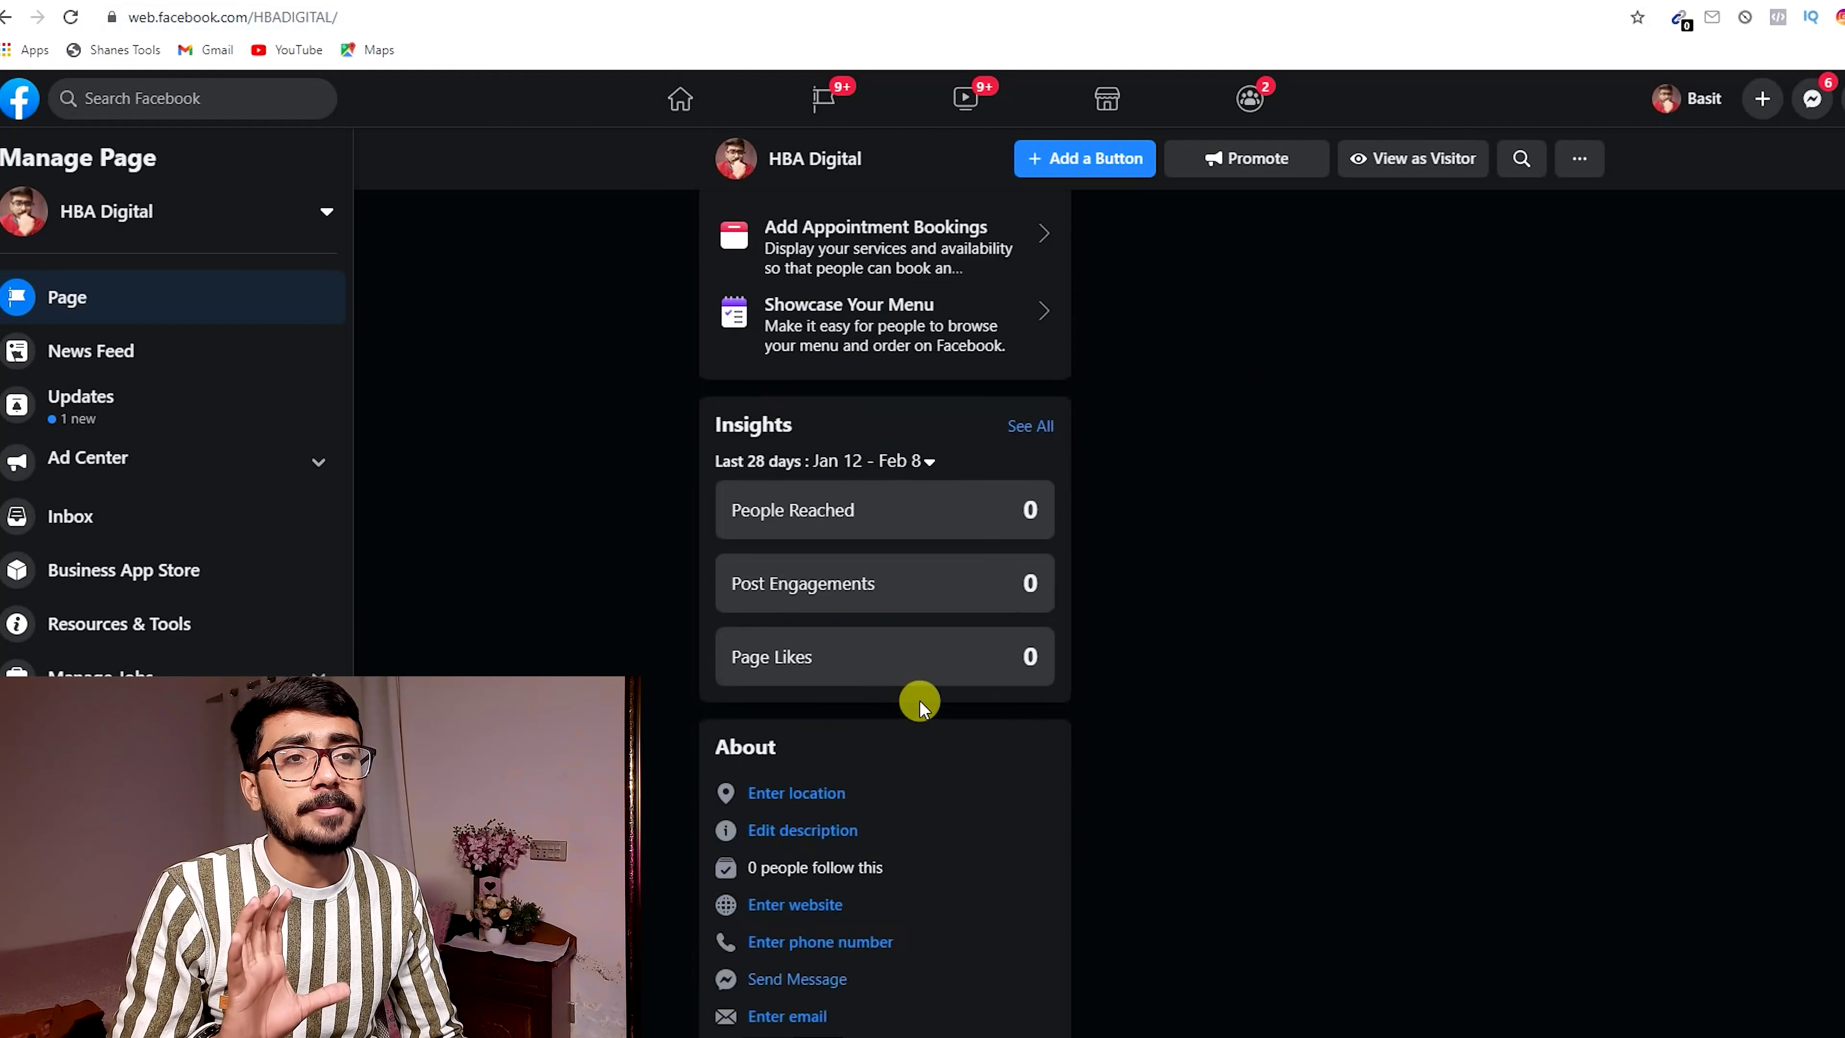
scroll(919, 701, down, 5)
scroll(919, 699, up, 15)
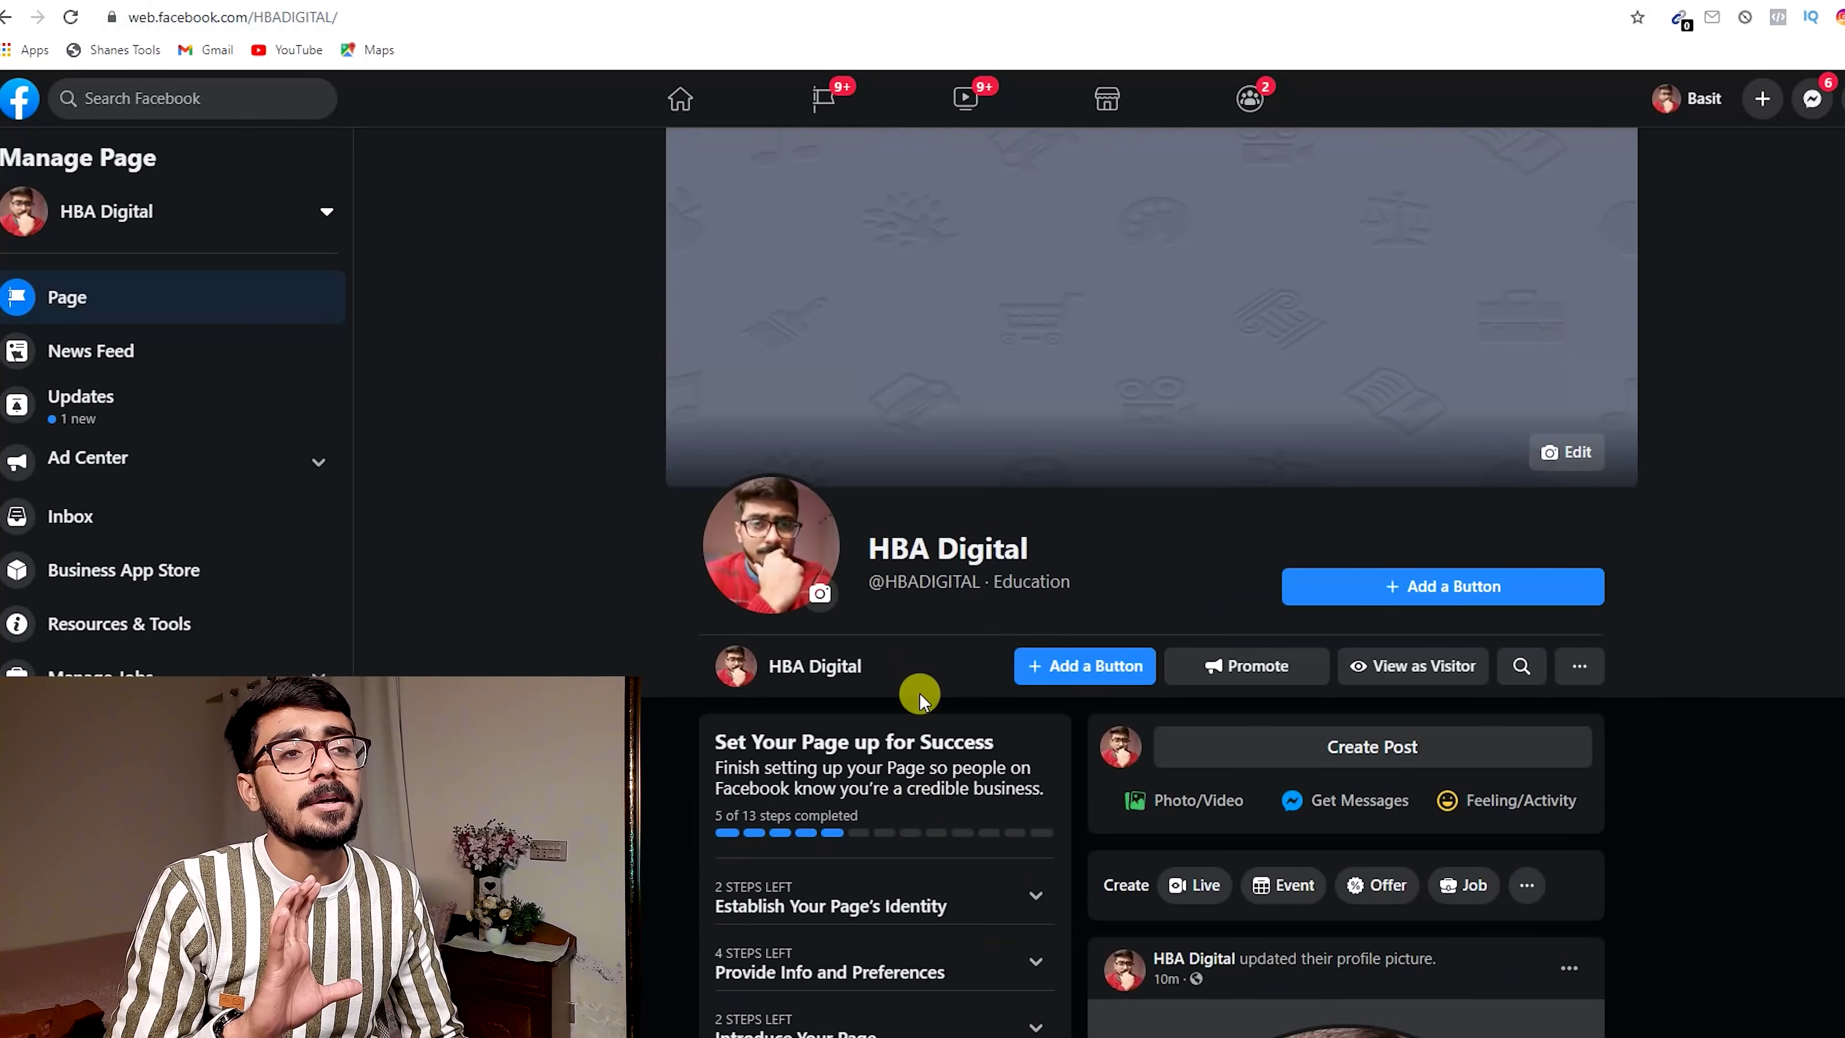